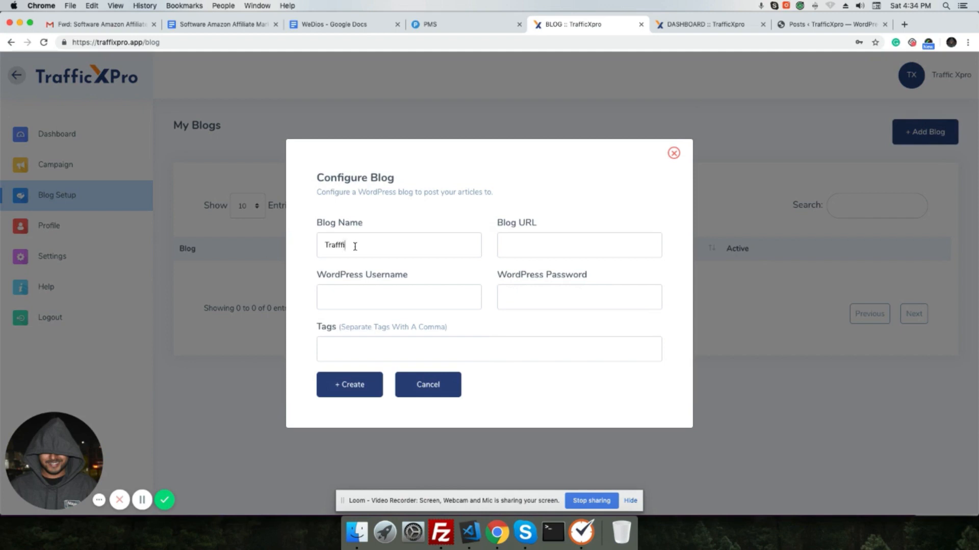
text(XPro WP)
click(538, 245)
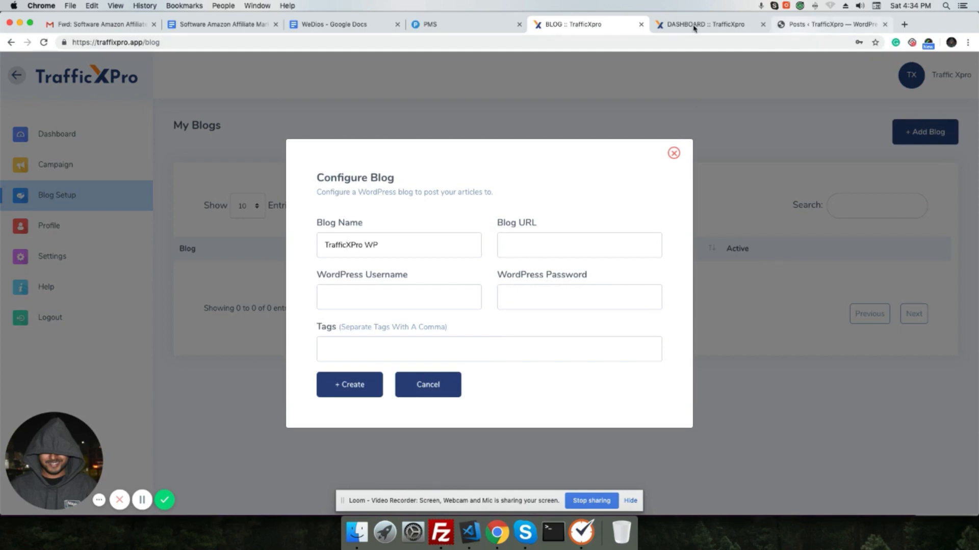
click(816, 24)
drag(72, 42, 170, 43)
key(super+c)
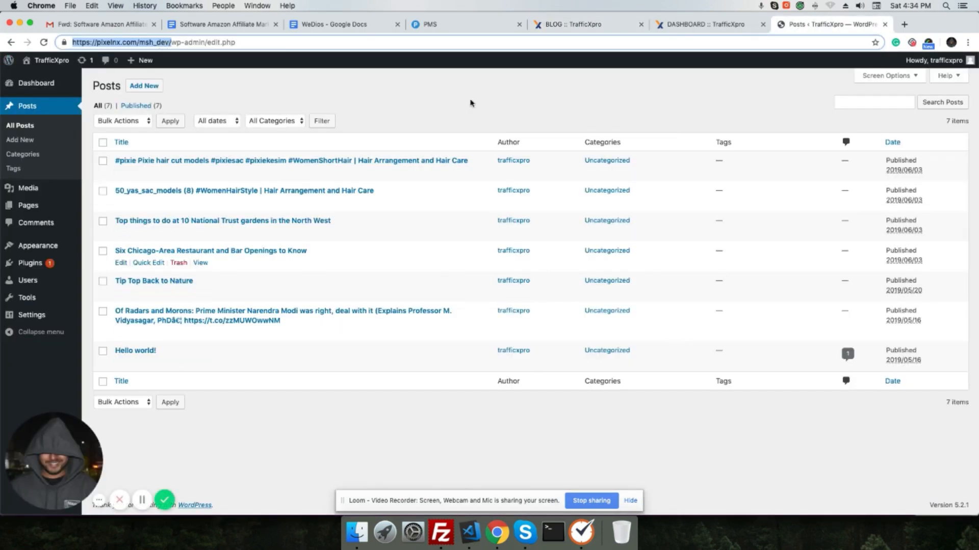
click(630, 28)
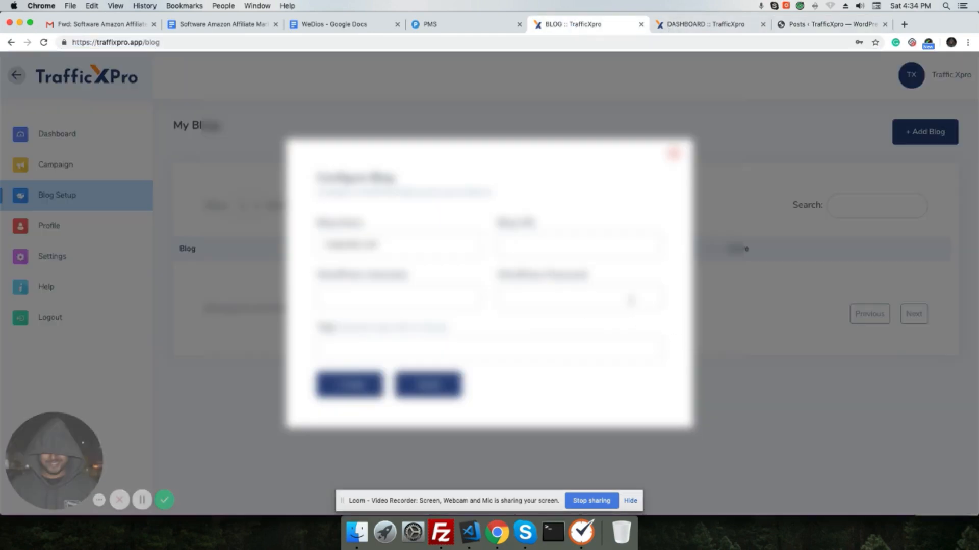
key(super+v)
Step: Fill in the WordPress username and WordPress password with the credentials from Skype, and create the blog without tags
click(370, 292)
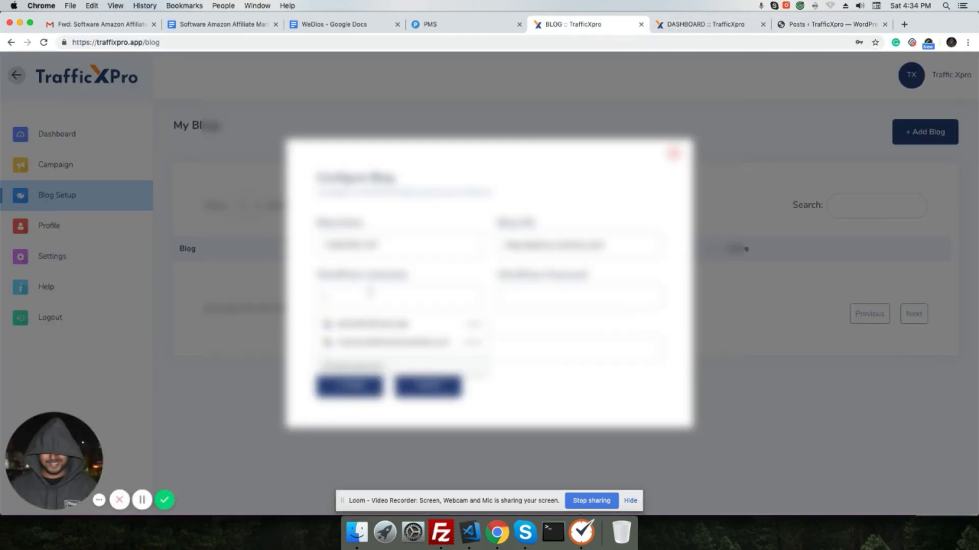
click(525, 533)
key(super+Tab)
click(371, 297)
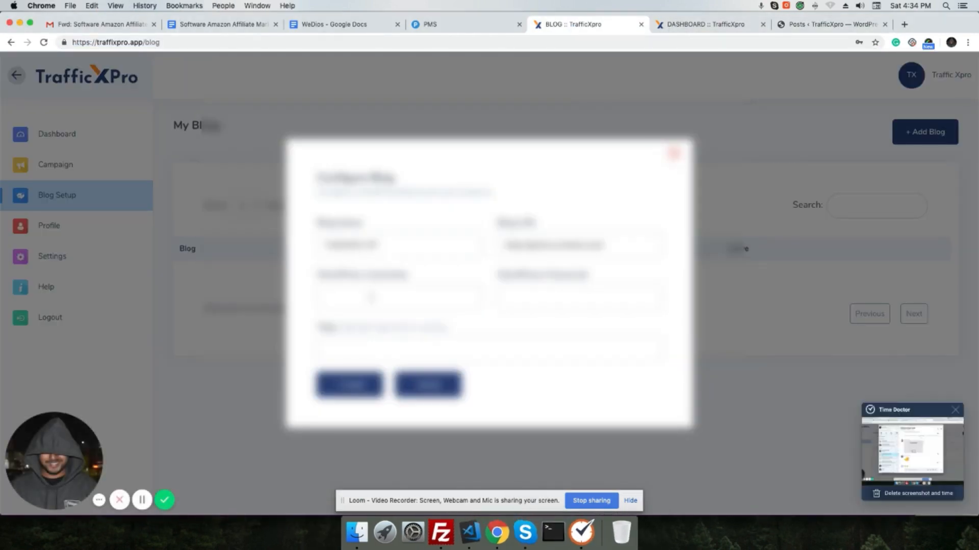
key(super+v)
click(534, 297)
key(super+v)
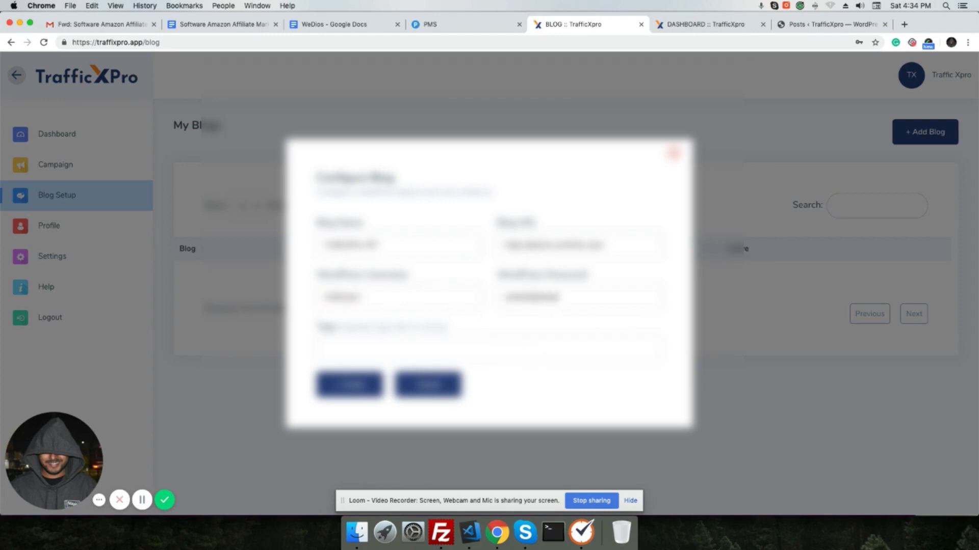
click(348, 386)
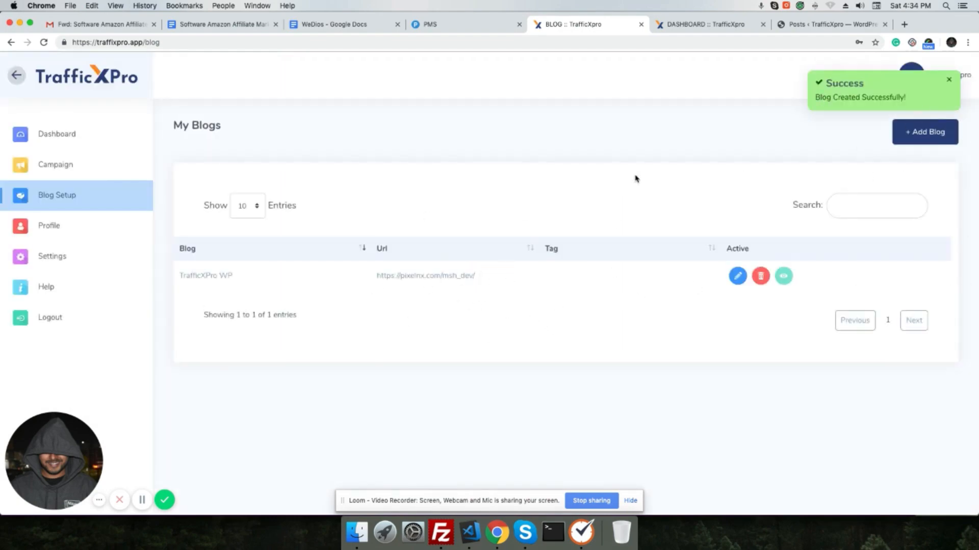
Step: Create a new campaign named Demo with the description "demo video"
click(50, 162)
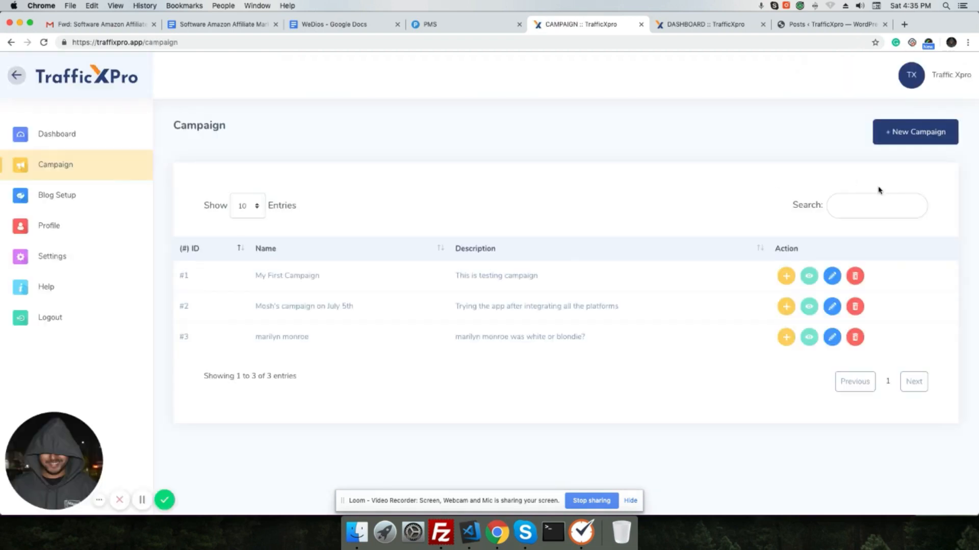
click(892, 142)
click(423, 247)
text(Demo)
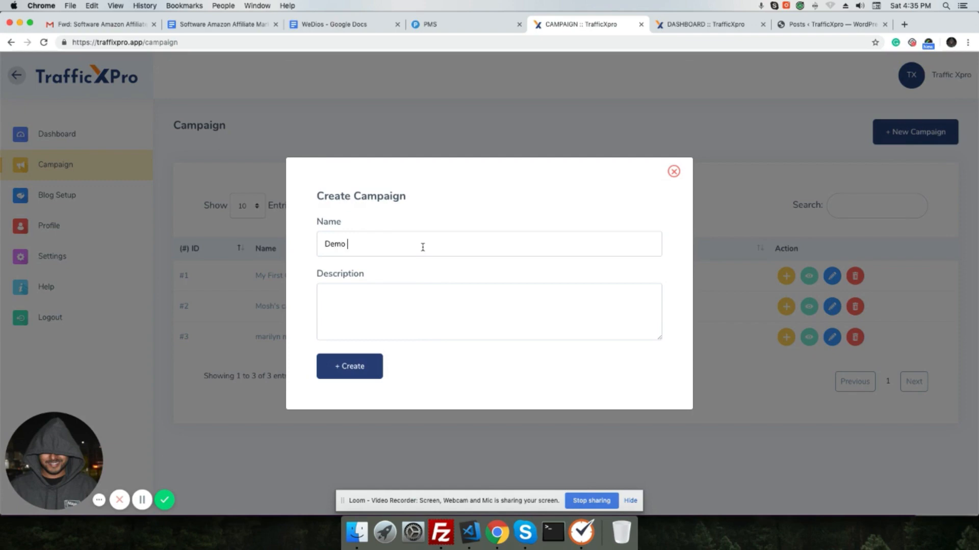
key(Tab)
text(demo vid)
click(357, 366)
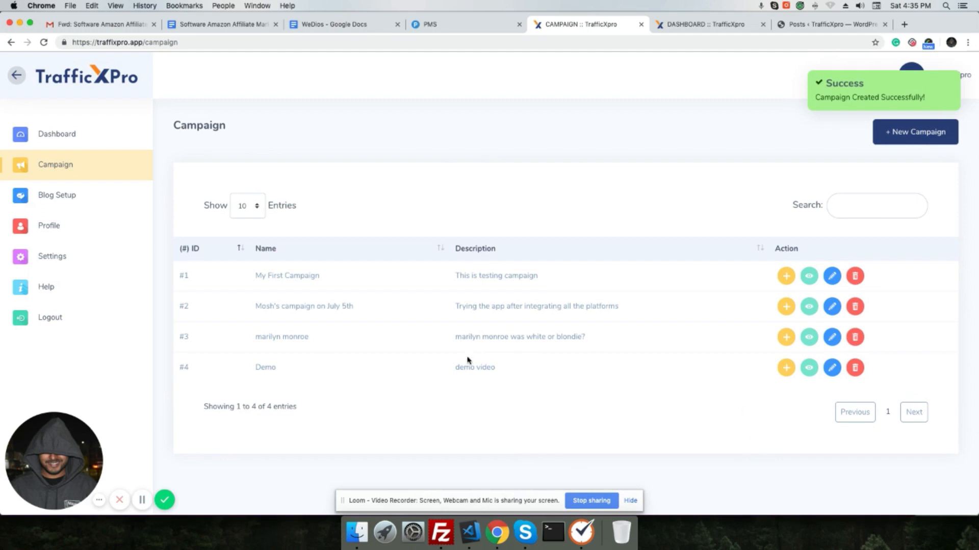
Step: Add a YouTube Videos job to the Demo campaign with description and tag "smartphones" and keyword "samsung A 50", and create it
click(788, 370)
click(312, 369)
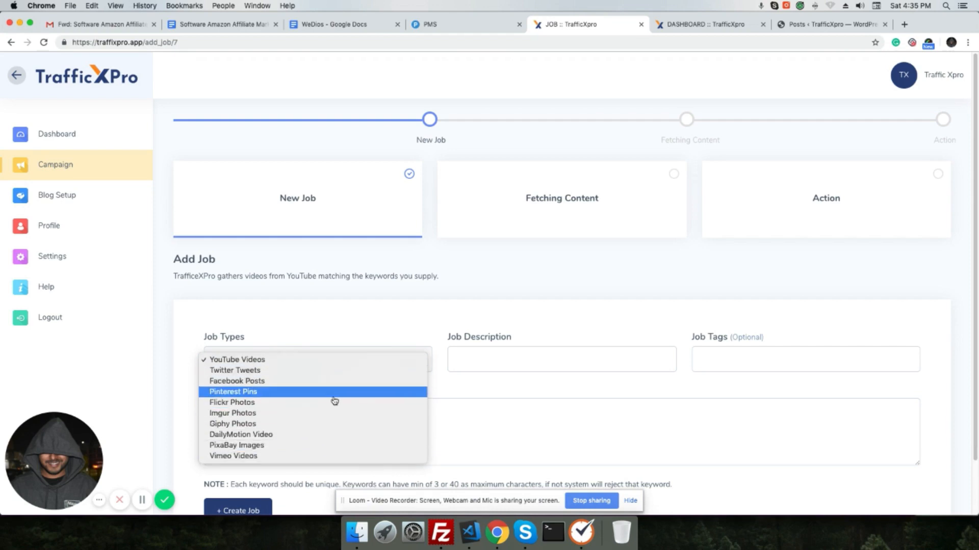
click(300, 363)
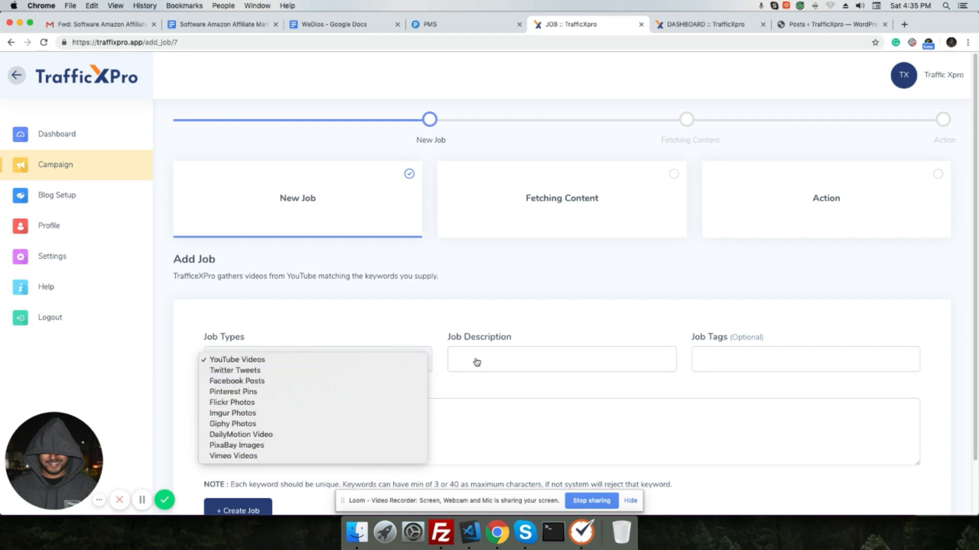
click(476, 363)
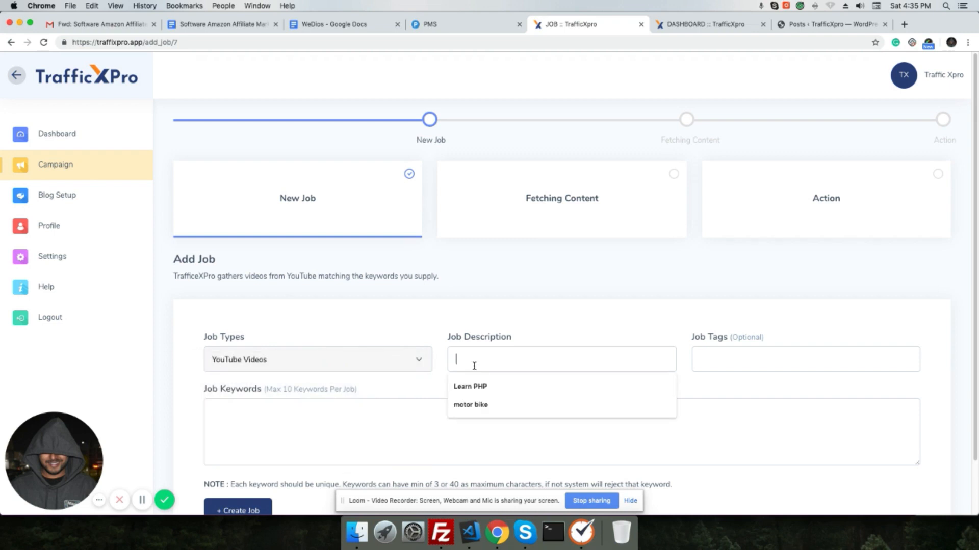
text(smart)
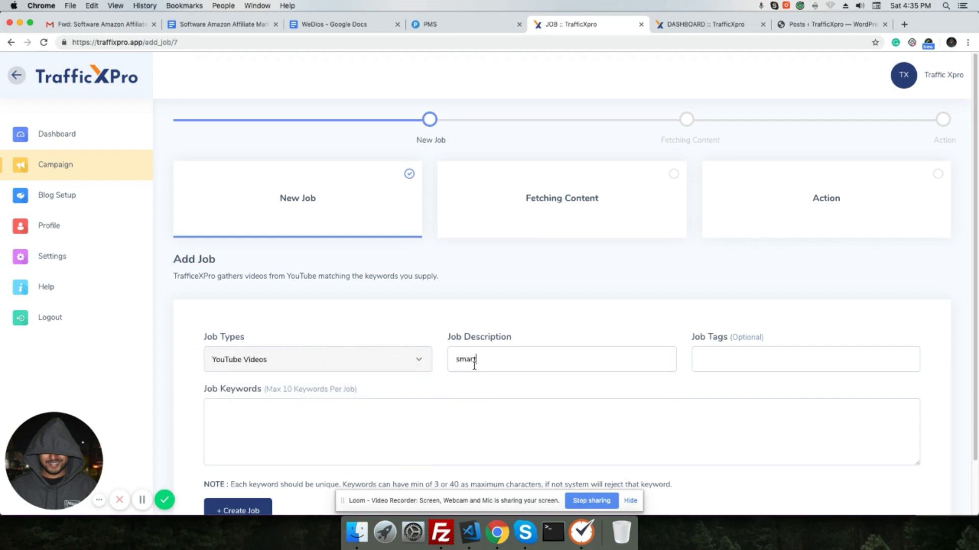
text(phones)
key(super+v)
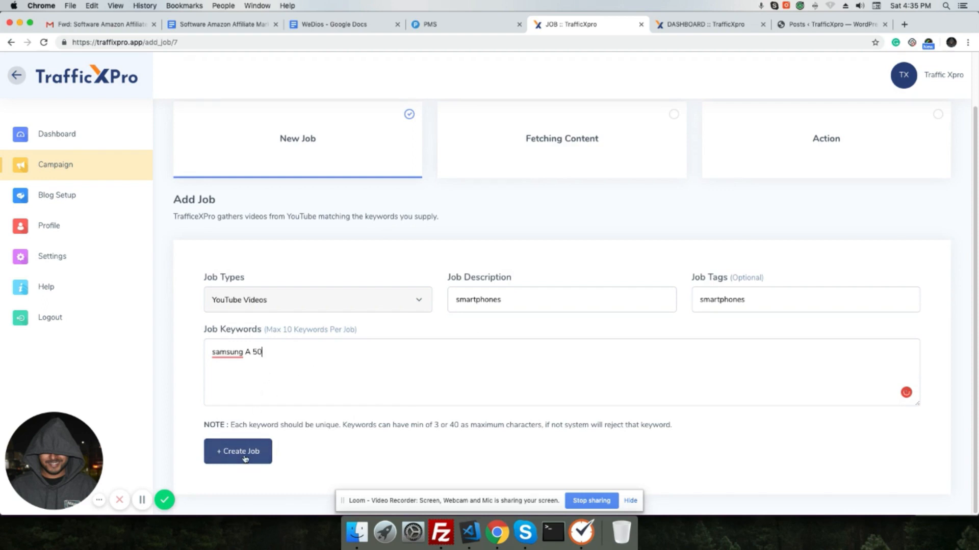
click(244, 458)
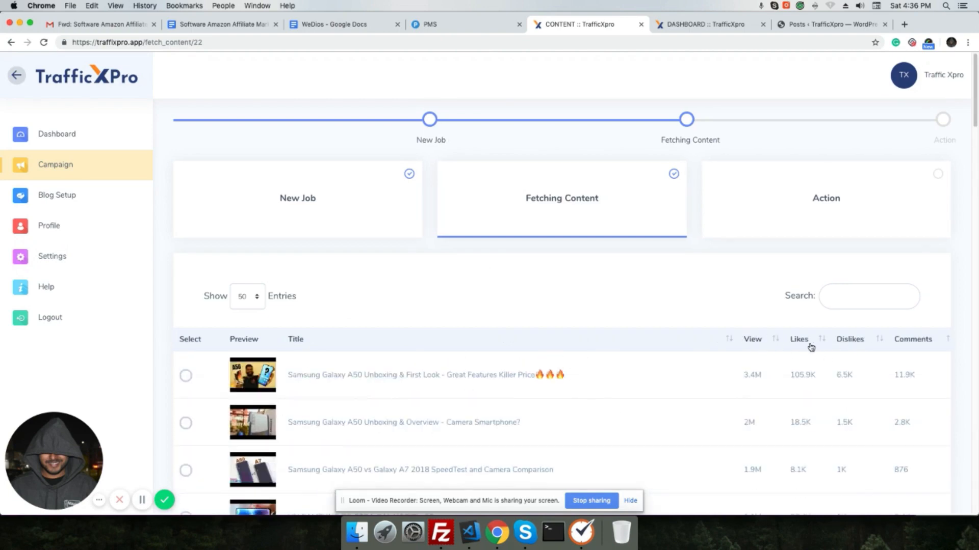
Step: Sort the fetched videos by views from highest to lowest and proceed with "Samsung Galaxy A50 Unboxing & Overview - Camera Smartphone?"
click(747, 343)
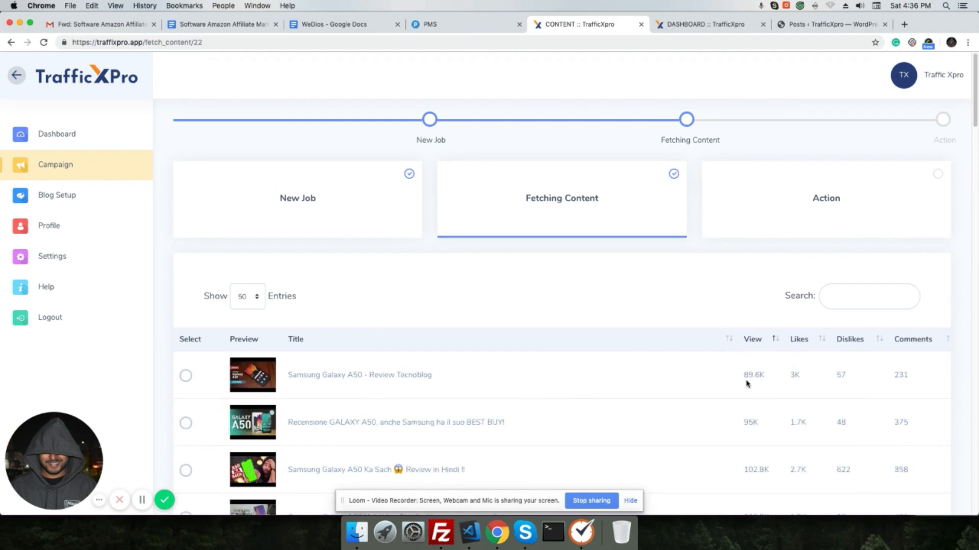
click(753, 340)
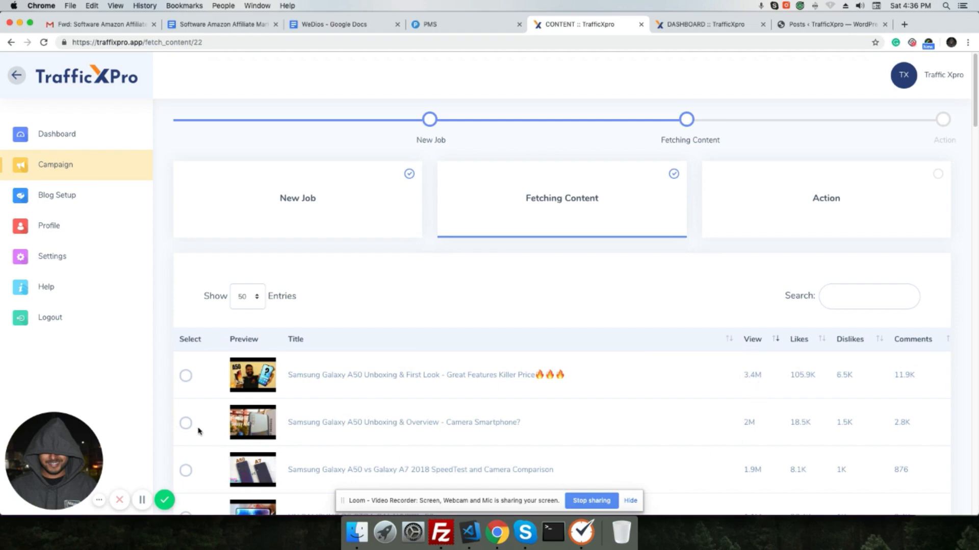
scroll(549, 457, down, 20)
click(549, 457)
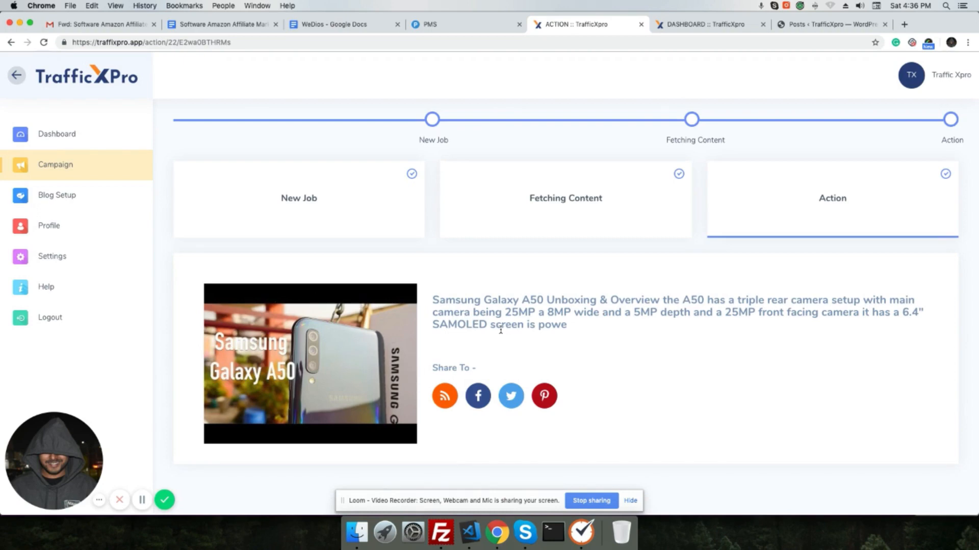
Step: Share the video to the blog, keeping TrafficXPro WP and Uncategorized, and set the post title to "Samsung Awesome Reviews"
click(445, 403)
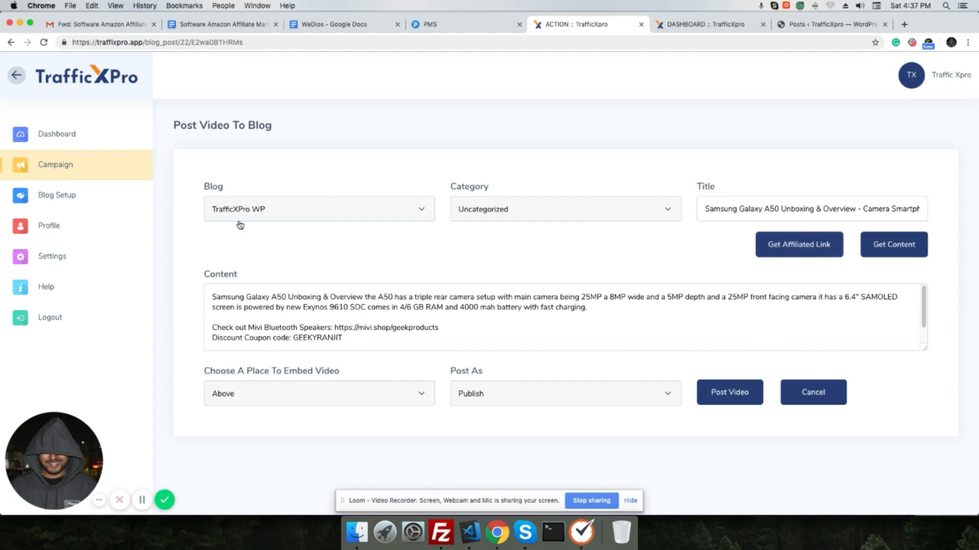
click(344, 214)
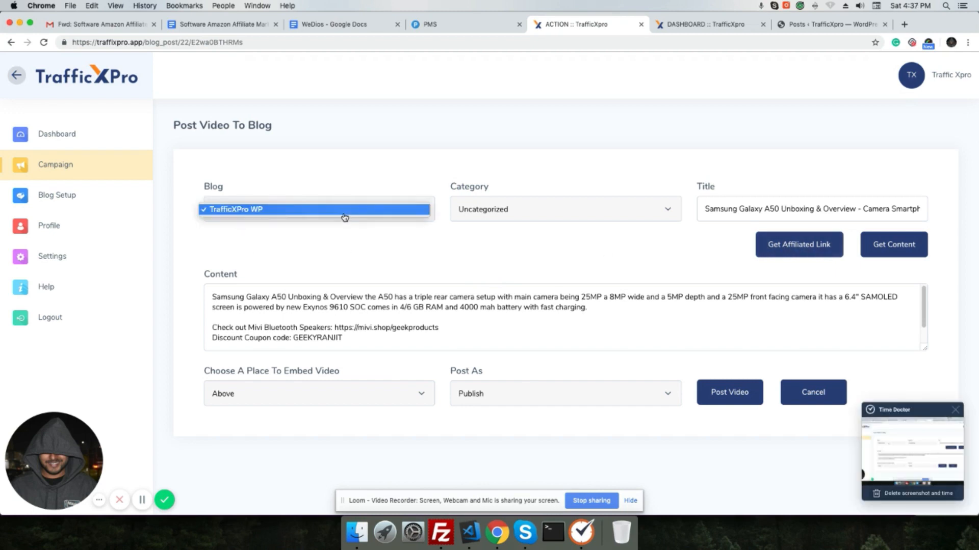
click(345, 251)
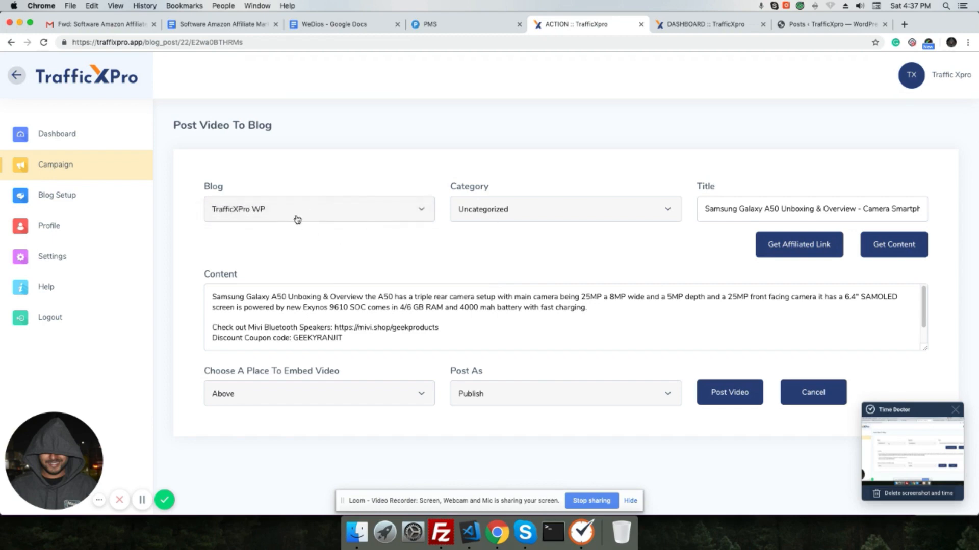
click(500, 219)
click(498, 217)
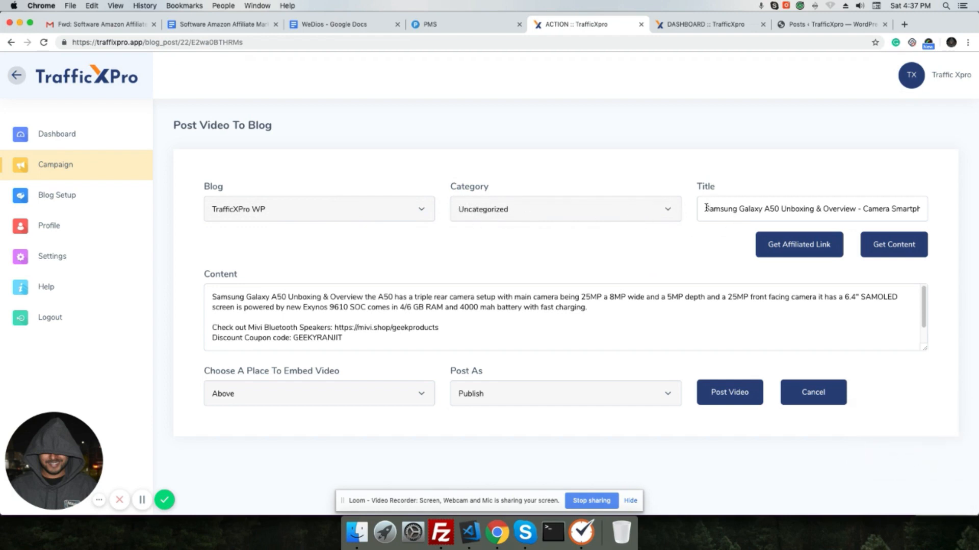
key(super+a)
text(S)
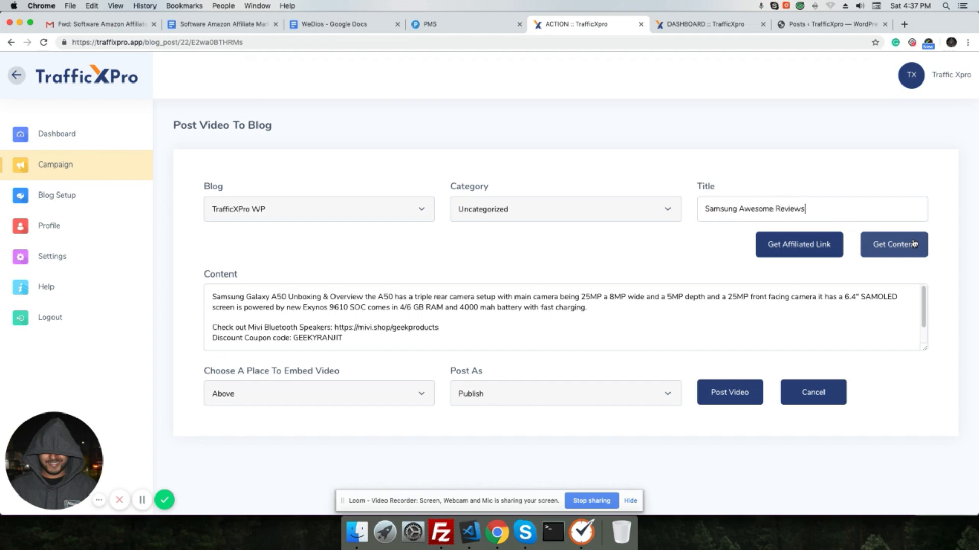
click(466, 339)
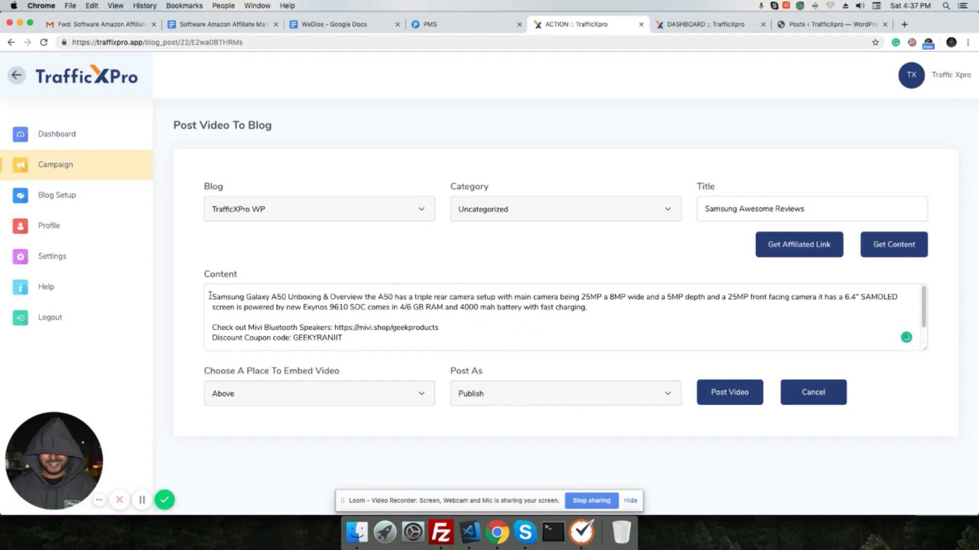
drag(210, 296, 591, 312)
click(596, 322)
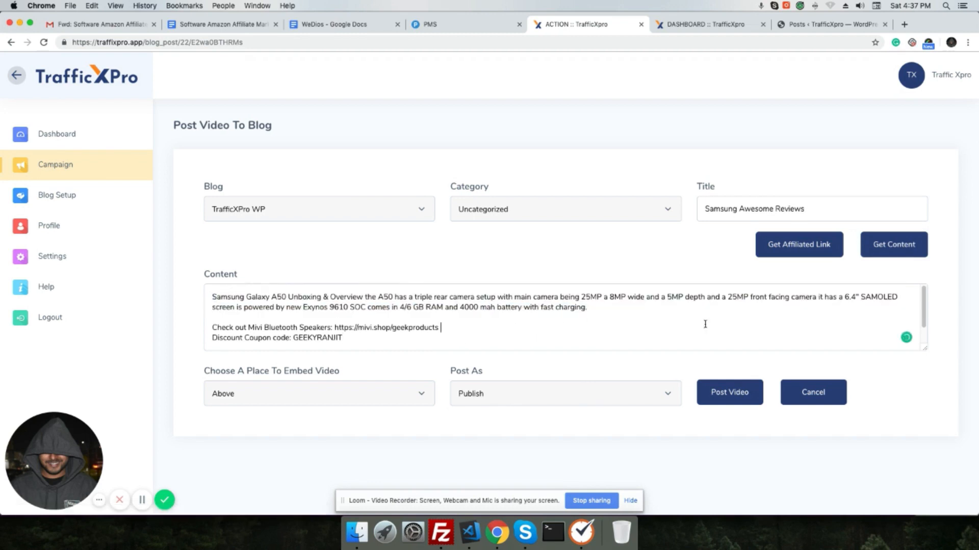
Step: Open the content search for the post and search for "review of samsung smartphones"
click(896, 246)
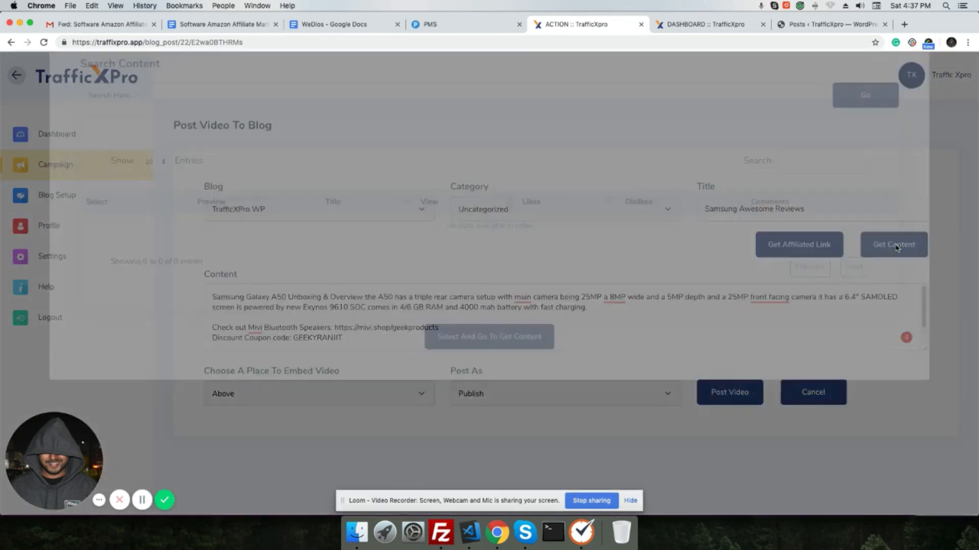
click(148, 177)
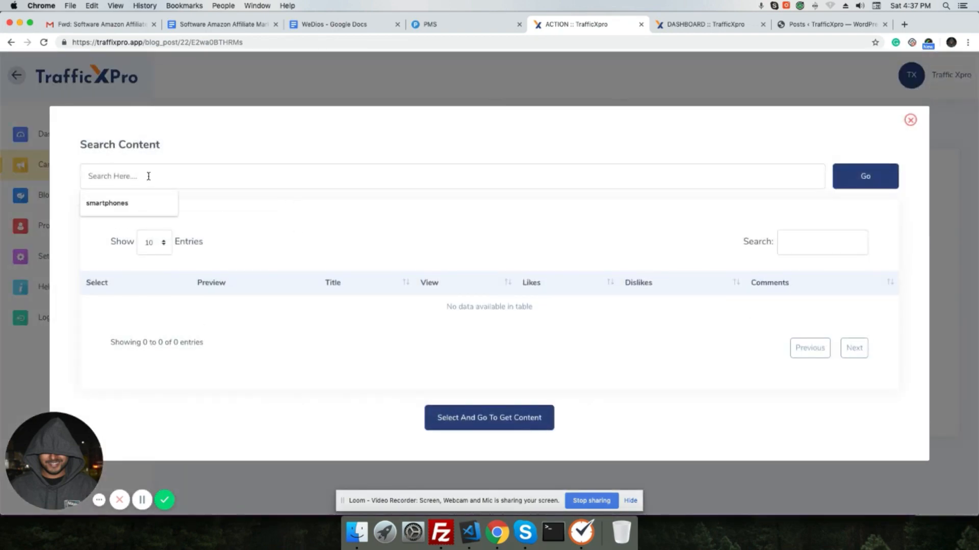
text(r)
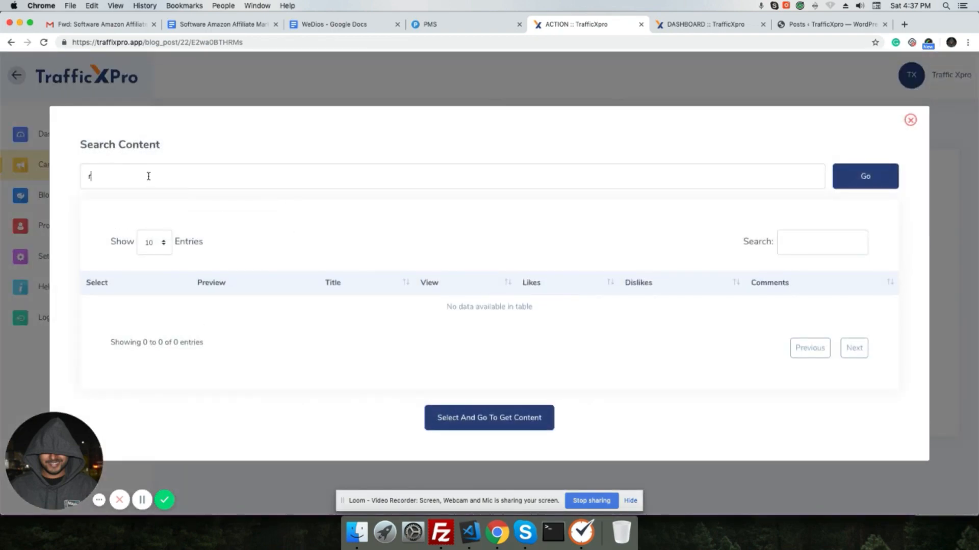
text(eview of samsung smartphones)
click(865, 176)
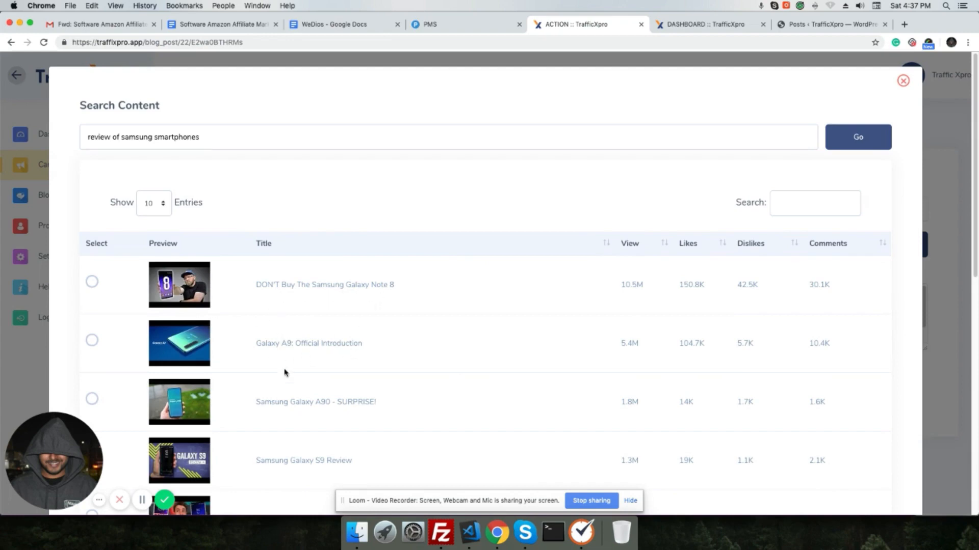
Step: Select the "Samsung Galaxy A90 - SURPRISE!" result and use its text as the post content
scroll(359, 363, down, 1)
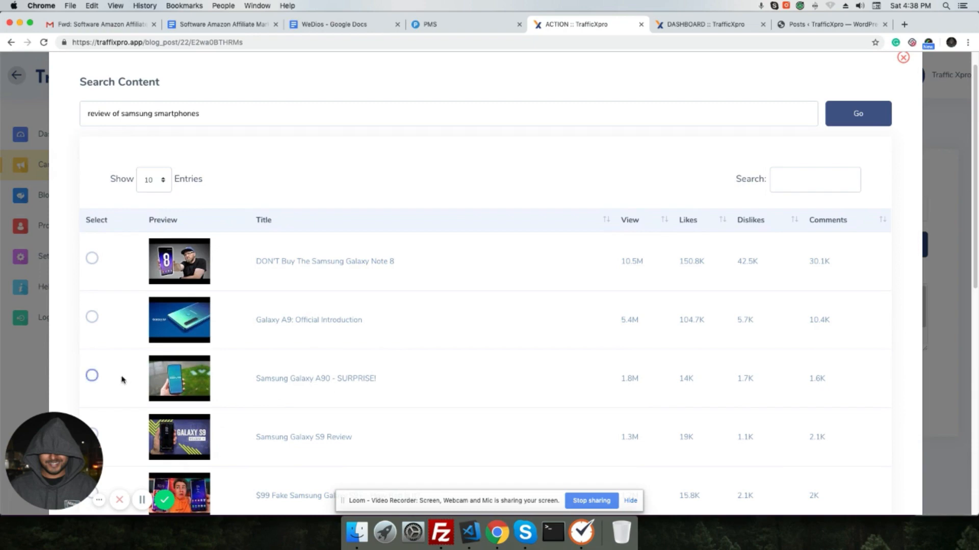
click(92, 376)
scroll(345, 357, down, 10)
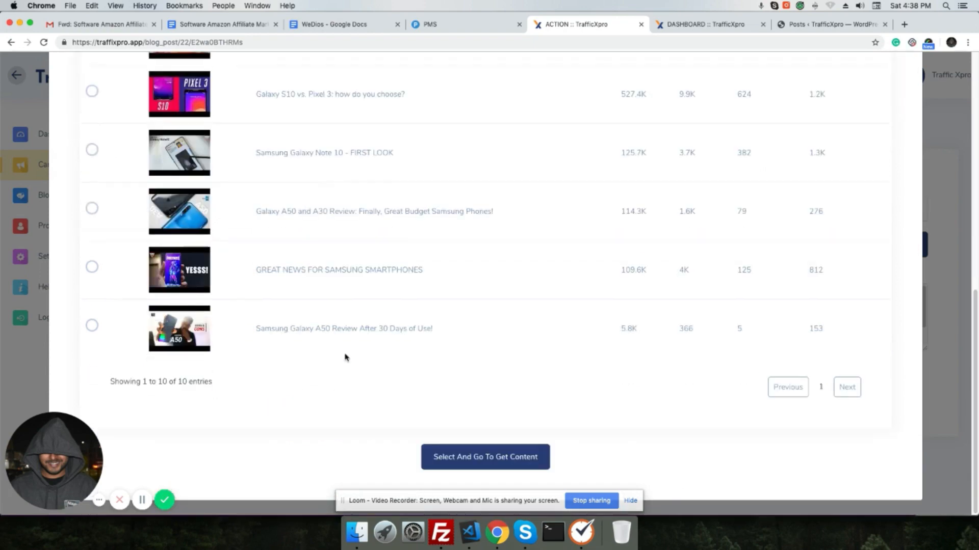
click(457, 459)
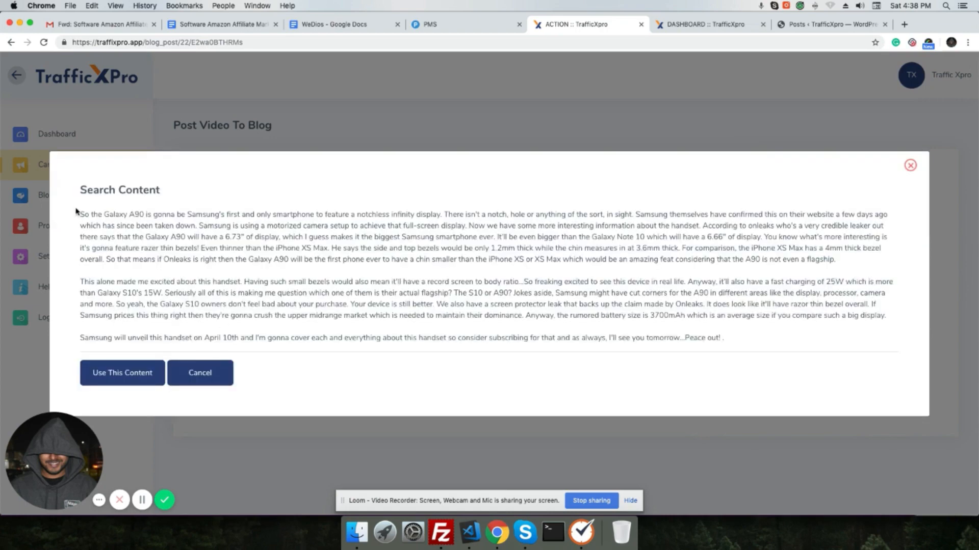
click(123, 374)
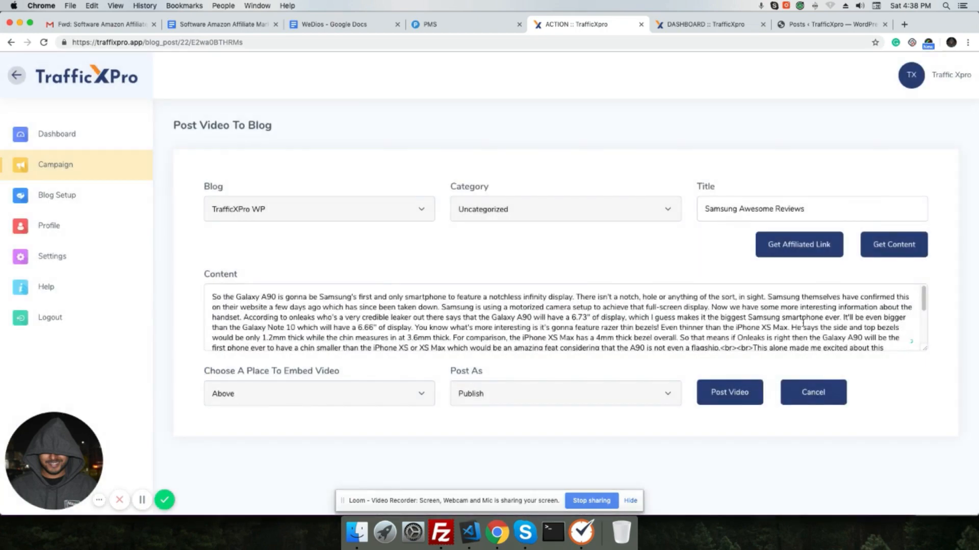
scroll(823, 318, down, 2)
scroll(823, 318, down, 2)
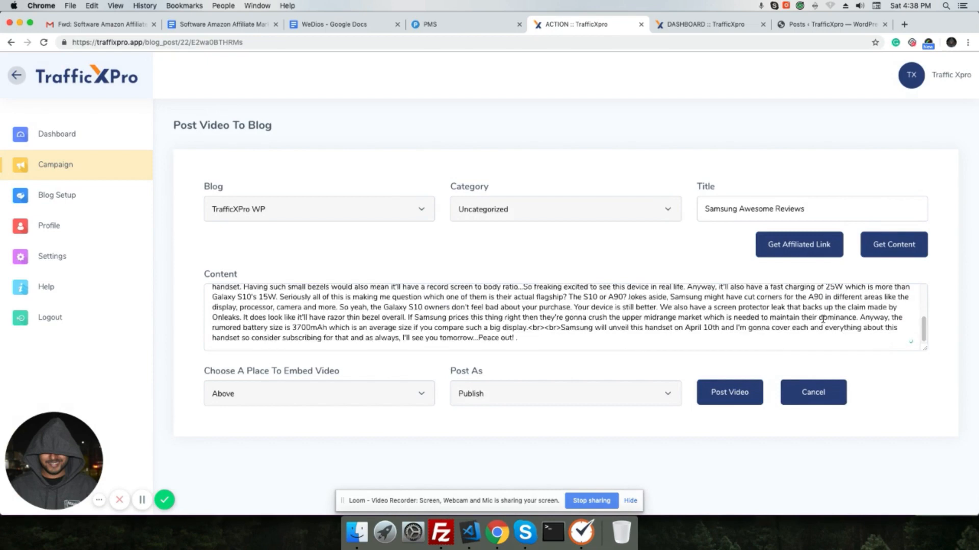
Step: Add the closing line "This is the best phone!!!" as a separate paragraph at the end of the post content
click(527, 341)
key(Return)
key(Return)
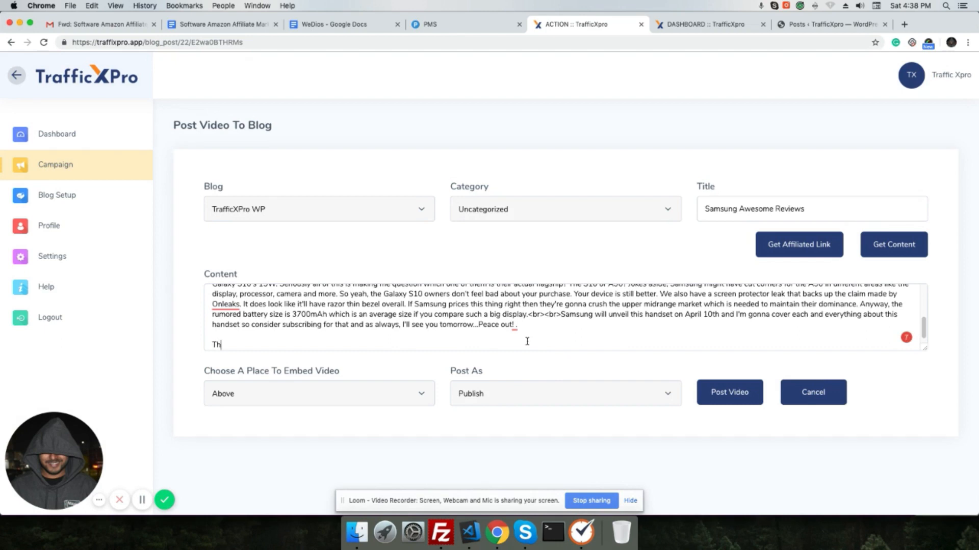
text(This is the best phone!!!)
Step: Set the video to be embedded Below the content and keep the post status as Publish
click(338, 395)
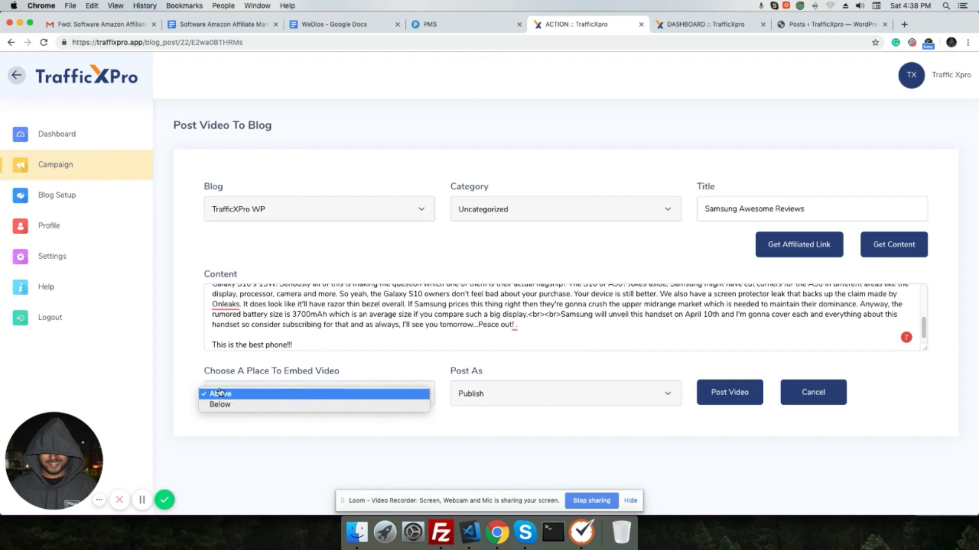
click(221, 406)
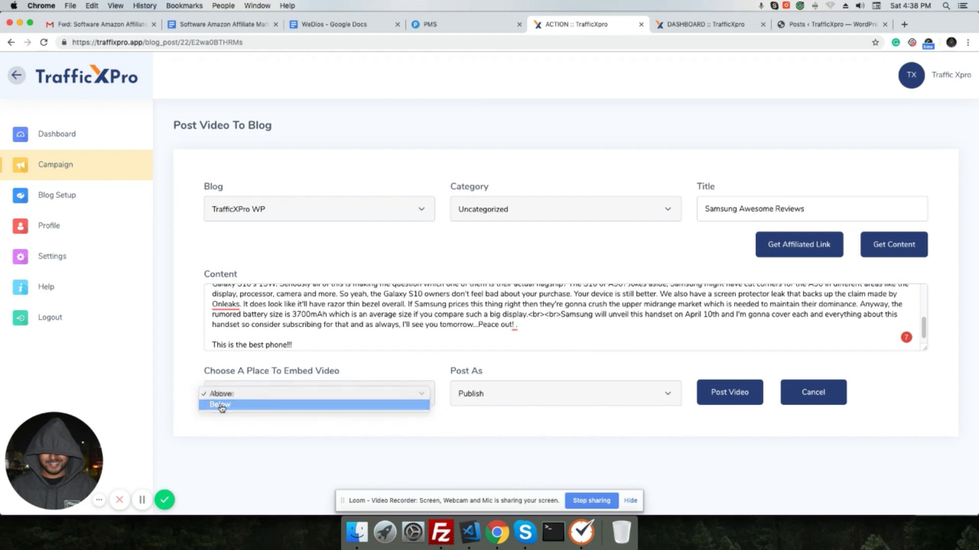
click(515, 399)
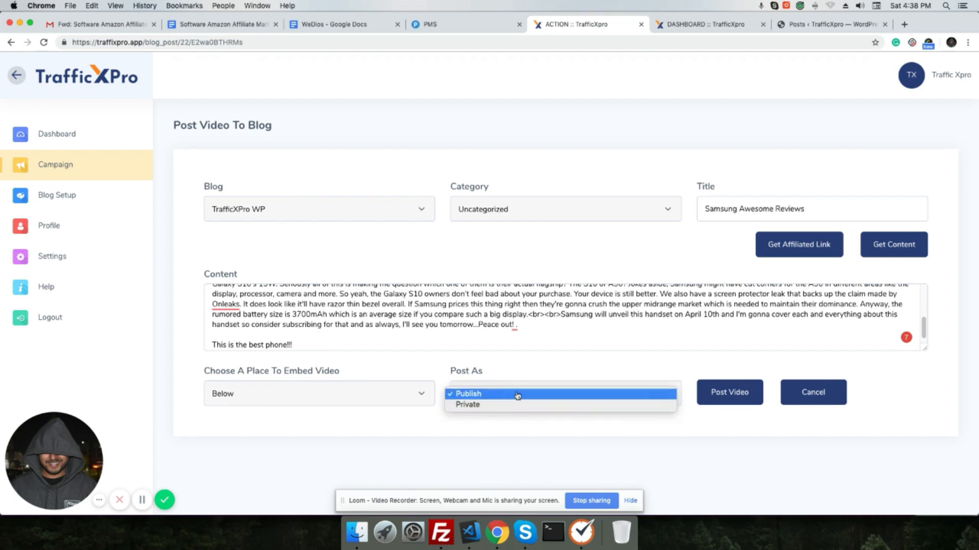
click(538, 360)
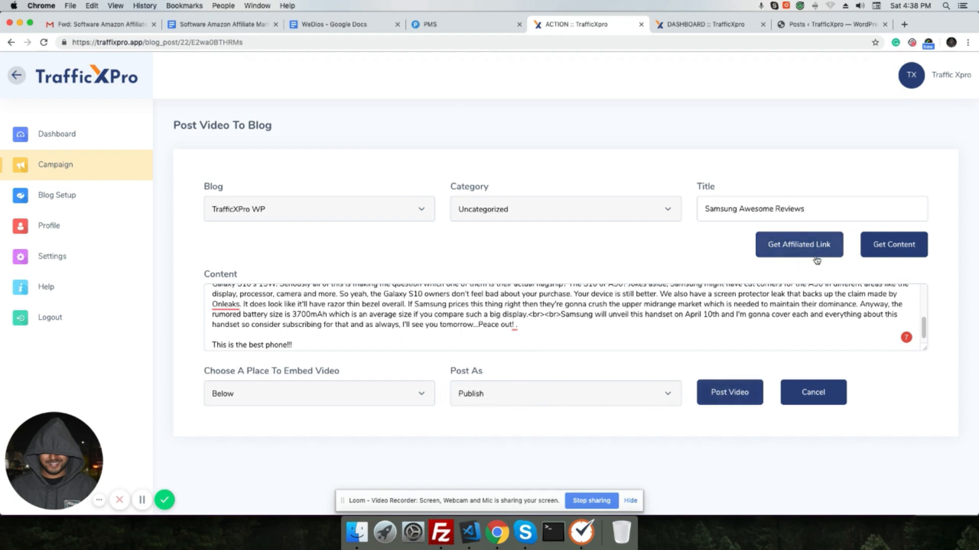
Step: Open the affiliate link search for the post and check the product types, keeping Amazon
click(789, 250)
click(210, 260)
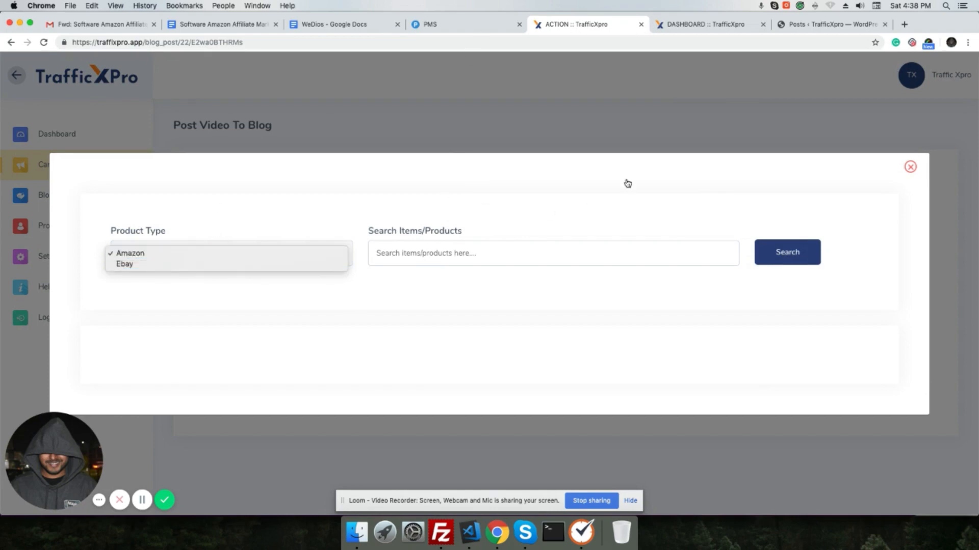
click(673, 26)
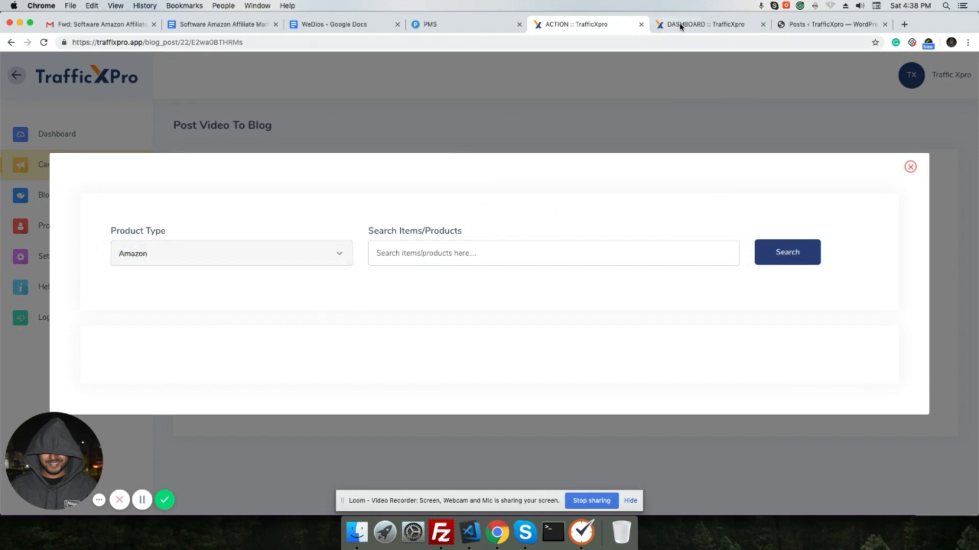
Step: Review the account settings for the Twitter and Webhose API keys and the Amazon affiliate site
click(680, 27)
click(41, 256)
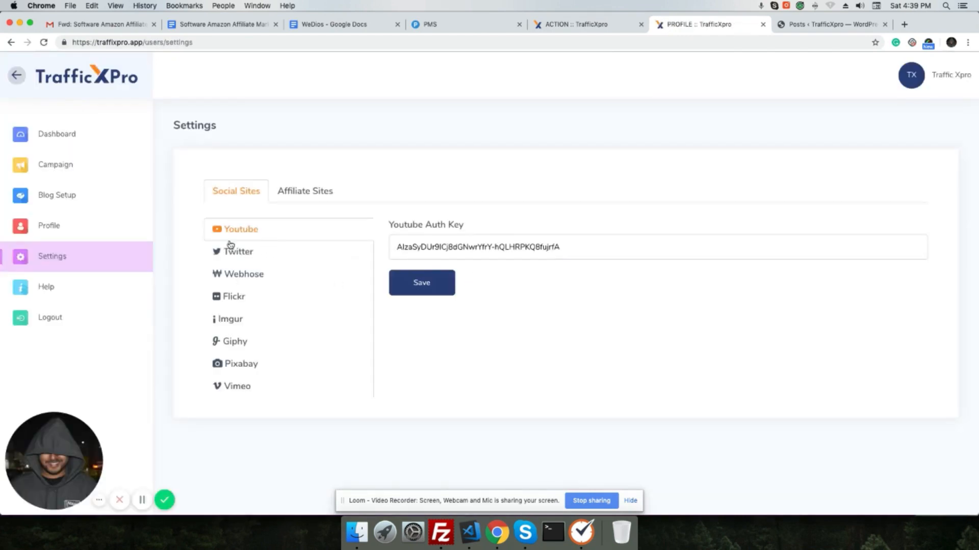
click(230, 250)
click(231, 275)
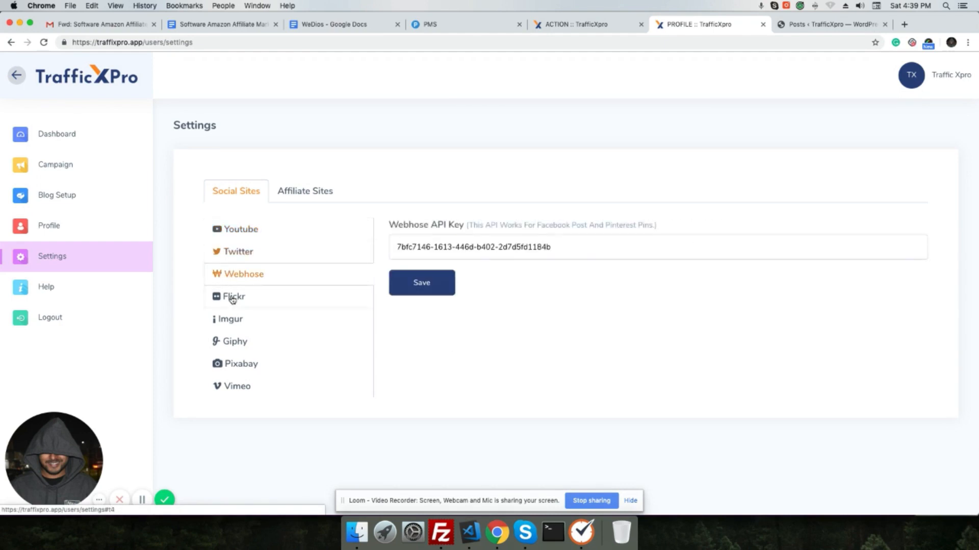
click(298, 192)
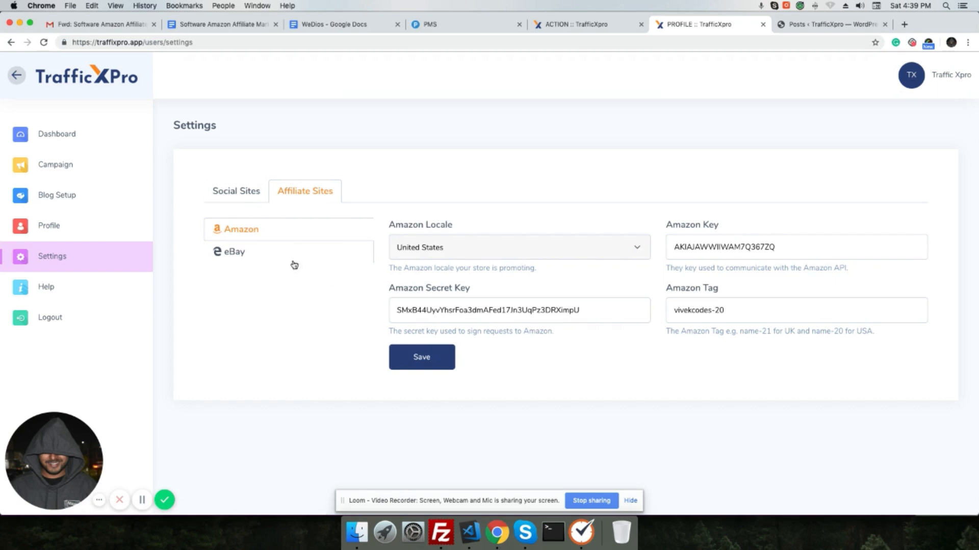
Step: Return to the post's affiliate link search and search Amazon products for "smasung a 50"
key(ctrl+shift+Tab)
click(400, 258)
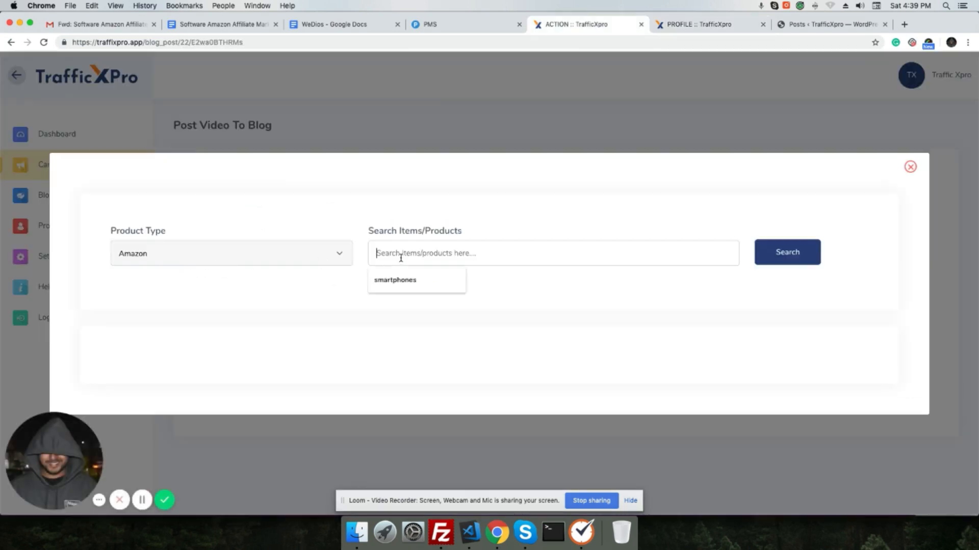
text(smasung a 50)
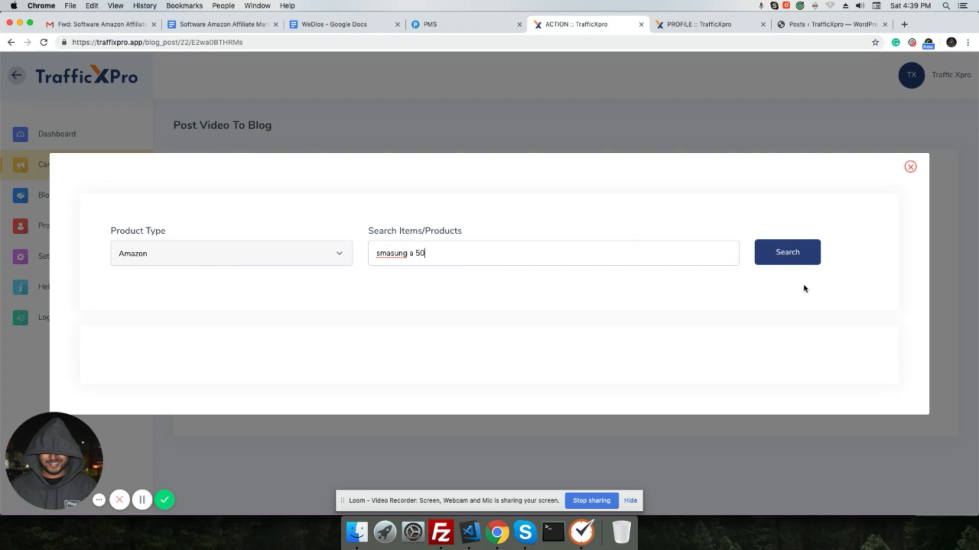
click(783, 262)
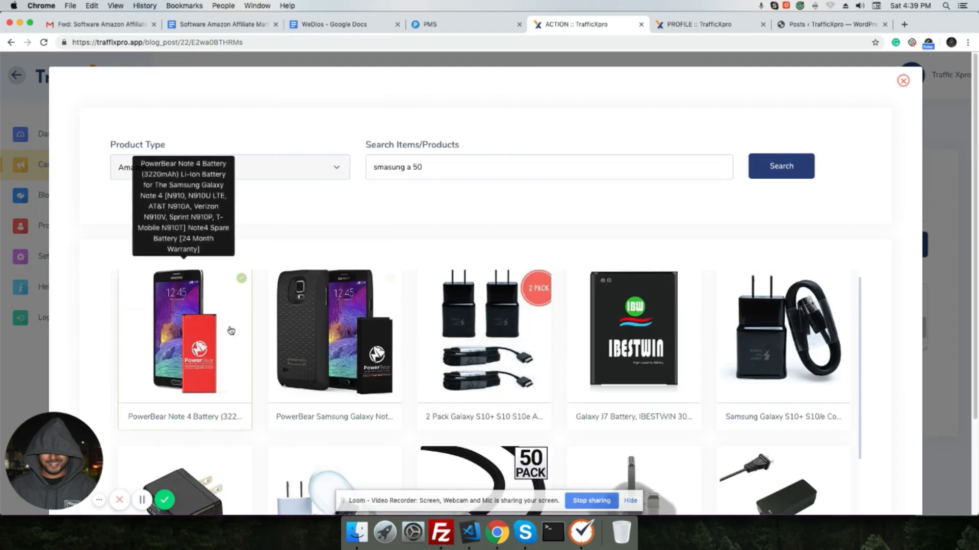
click(166, 334)
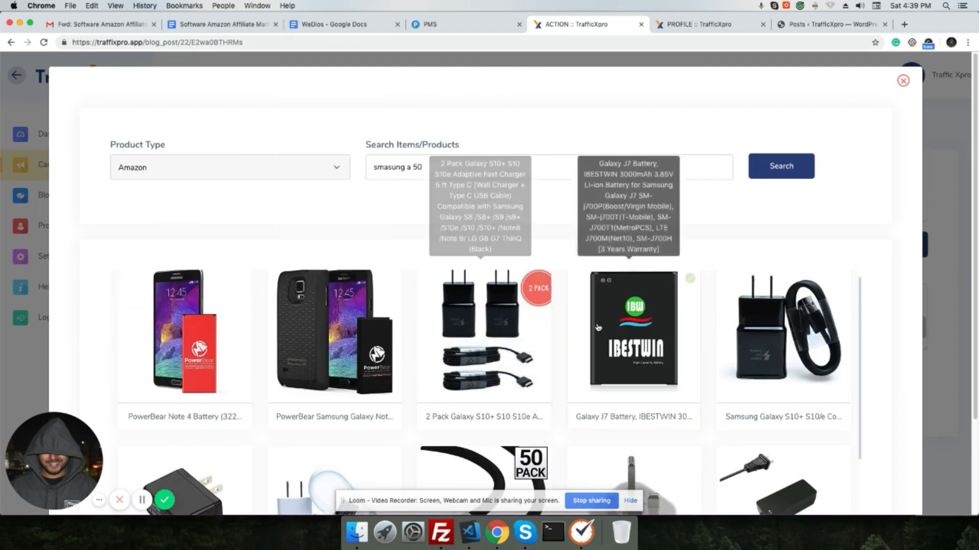
Step: Correct the product query to "samsung a 50" and search Amazon again
click(379, 166)
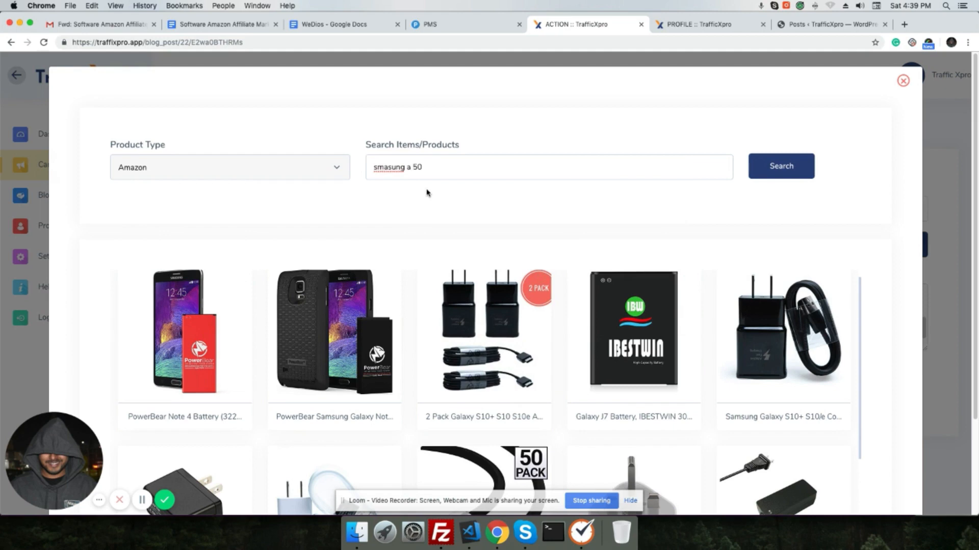
key(Delete)
key(Right)
text(m)
click(784, 172)
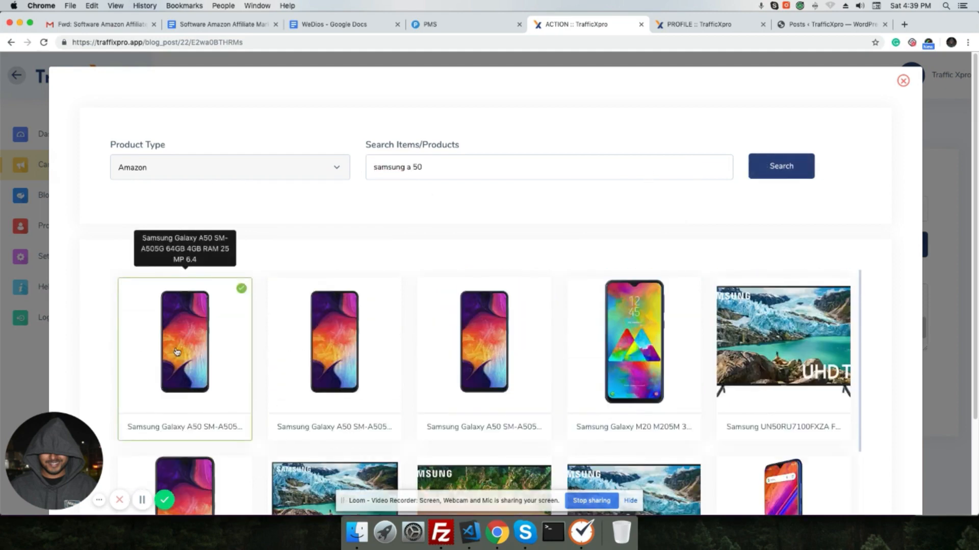
Step: Select the Samsung Galaxy A50 SM-A505G 64GB, Samsung Galaxy M20 M205M and BLU G9 as affiliate products
click(206, 341)
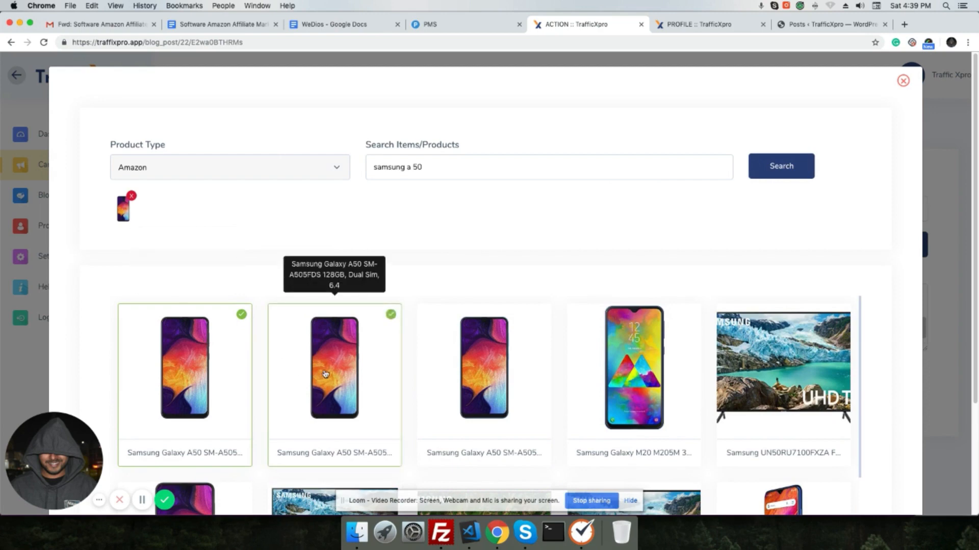
click(615, 386)
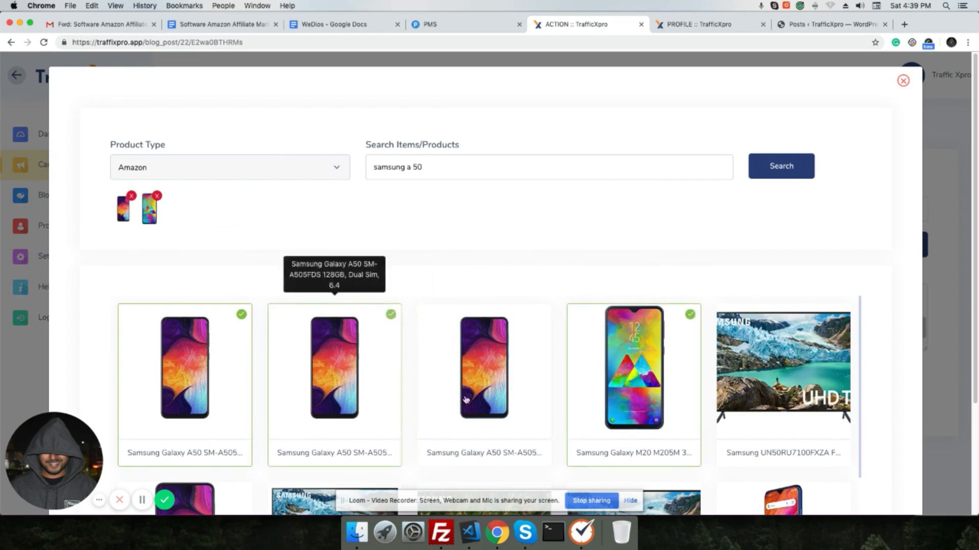
scroll(484, 255, down, 10)
click(780, 306)
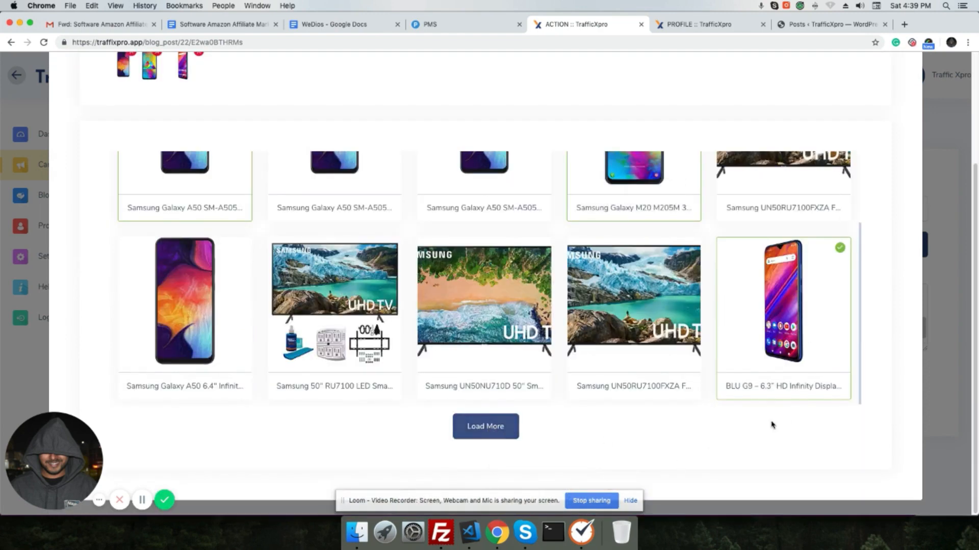
Step: Search Ebay for "samsung a 50", add the SM-A505F/DS, 64GB + 64GB SD and 128GB 4GB RAM Galaxy A50 listings, and close the product search
scroll(819, 390, up, 2)
scroll(209, 182, up, 3)
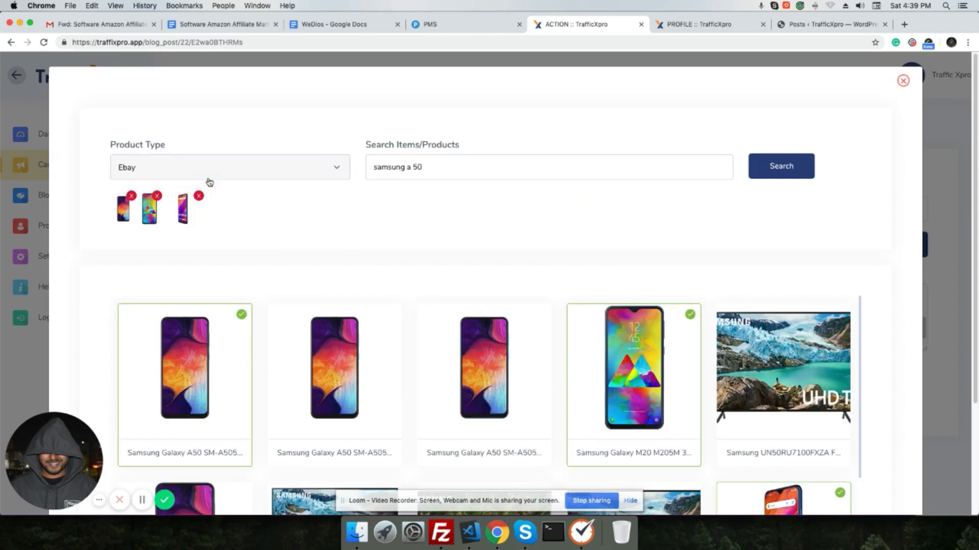
click(765, 178)
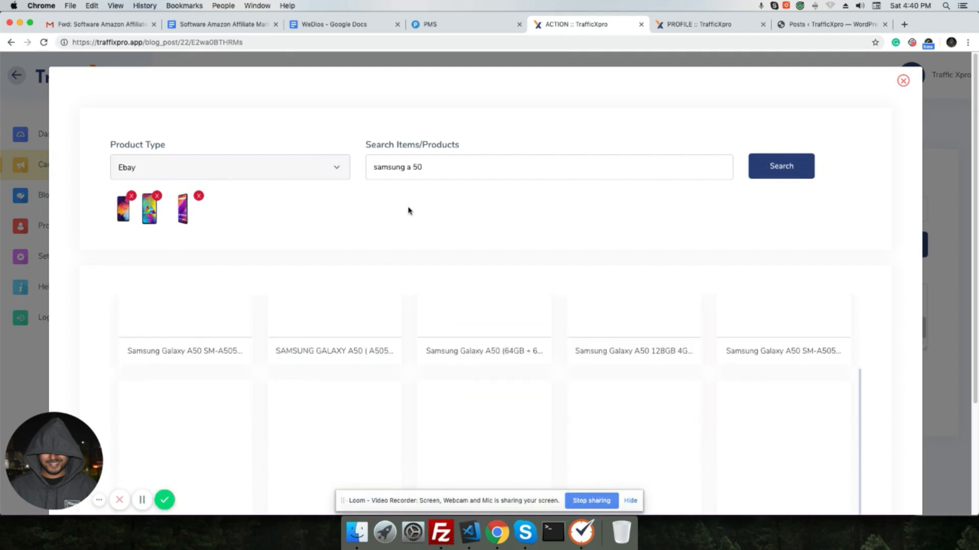
click(503, 373)
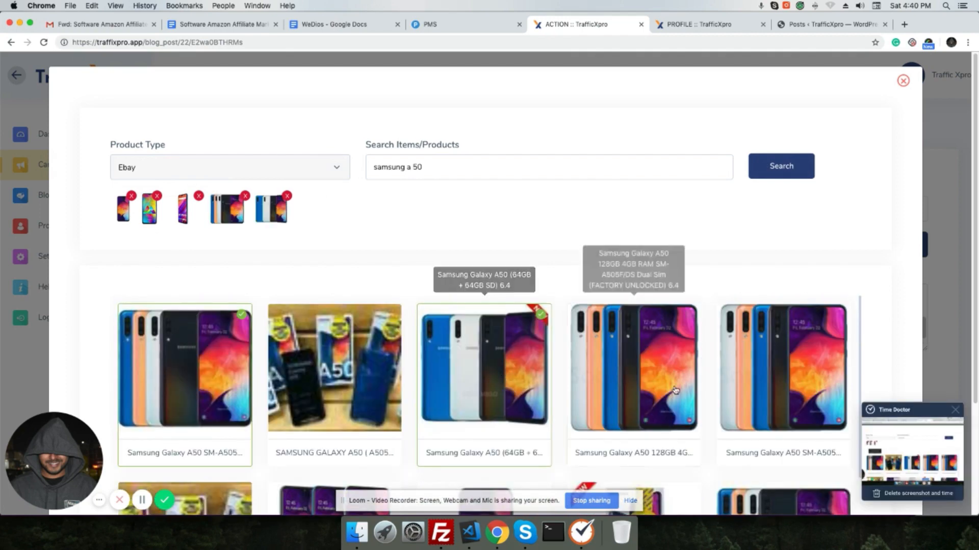
click(633, 369)
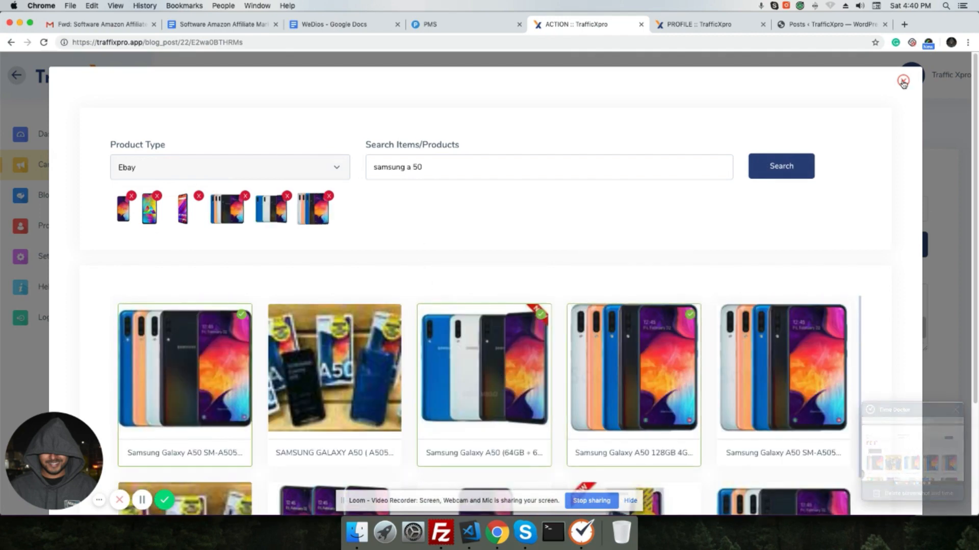
click(902, 81)
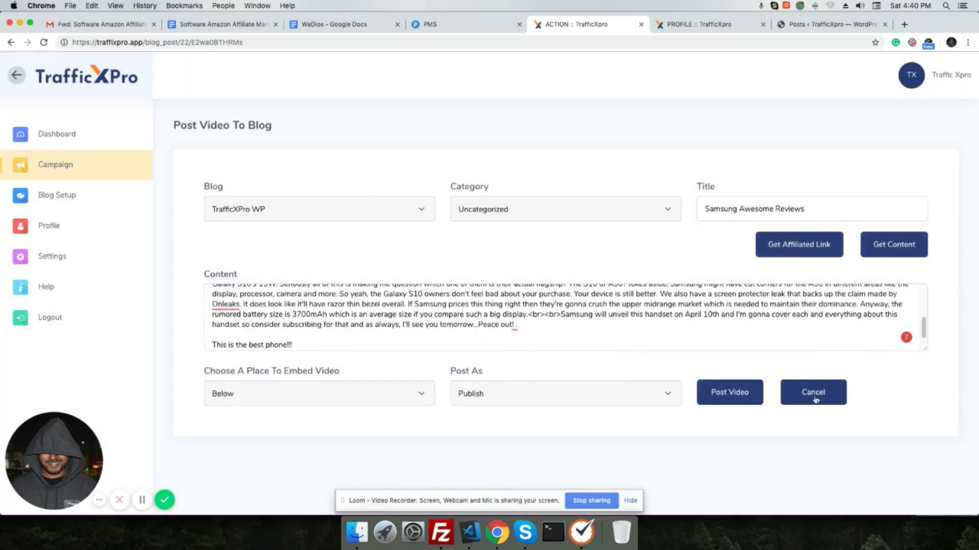
Step: Post the video to the blog and refresh the WordPress posts list
click(743, 398)
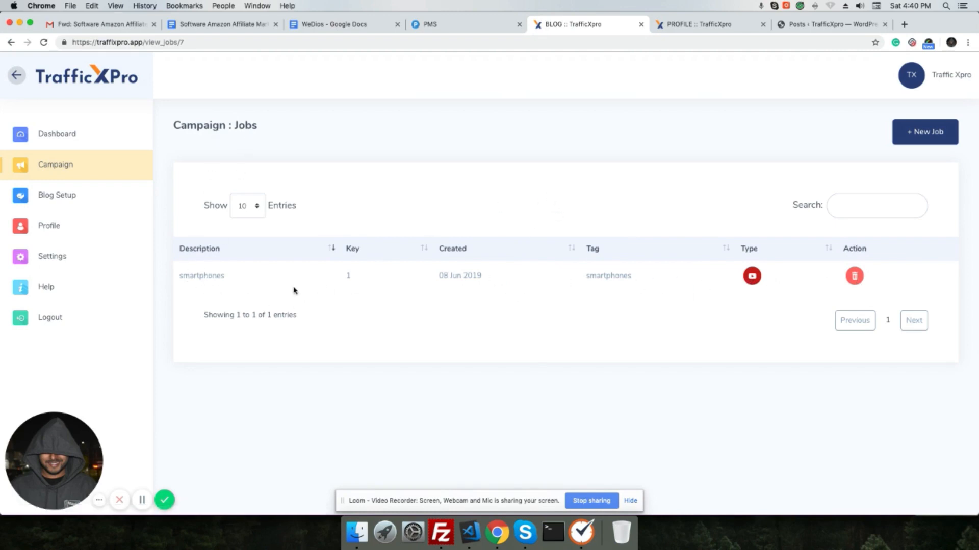
click(814, 27)
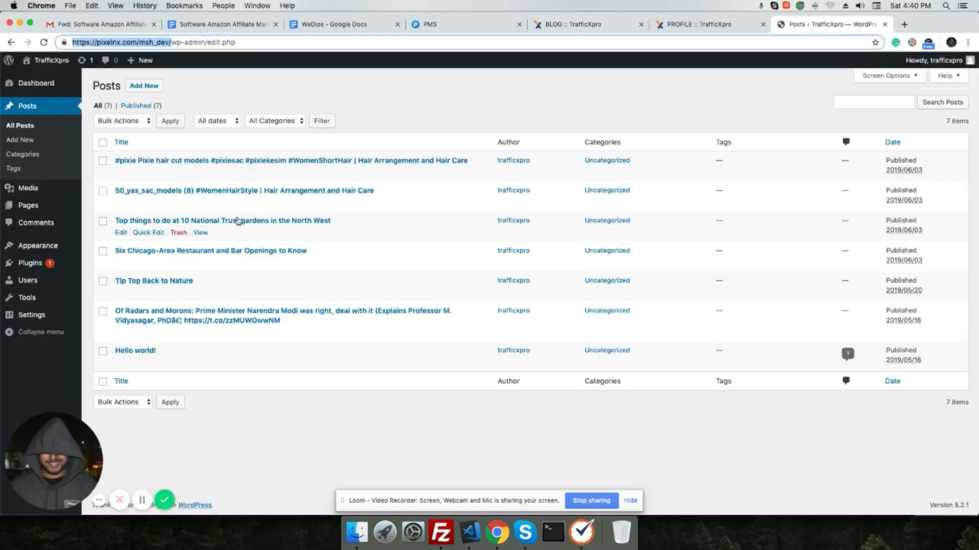
click(44, 44)
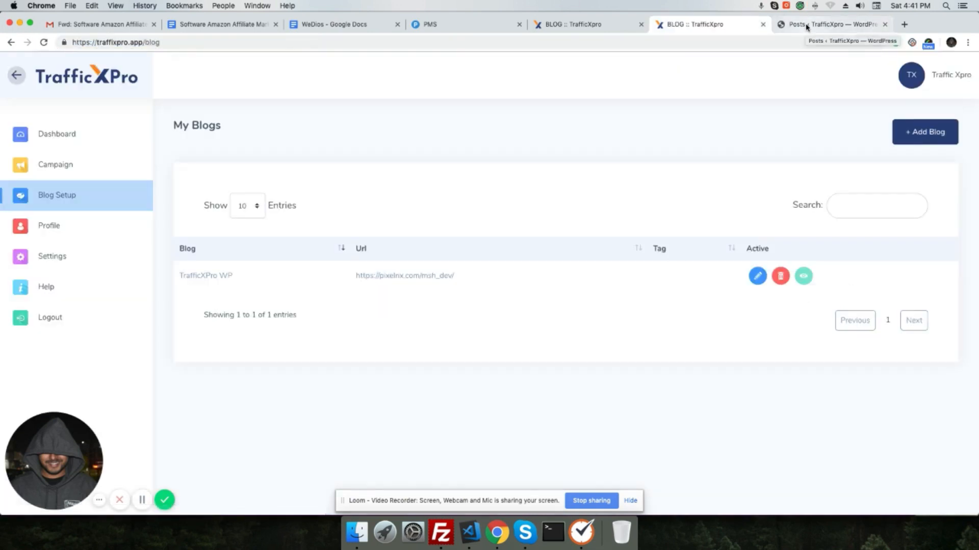
click(807, 27)
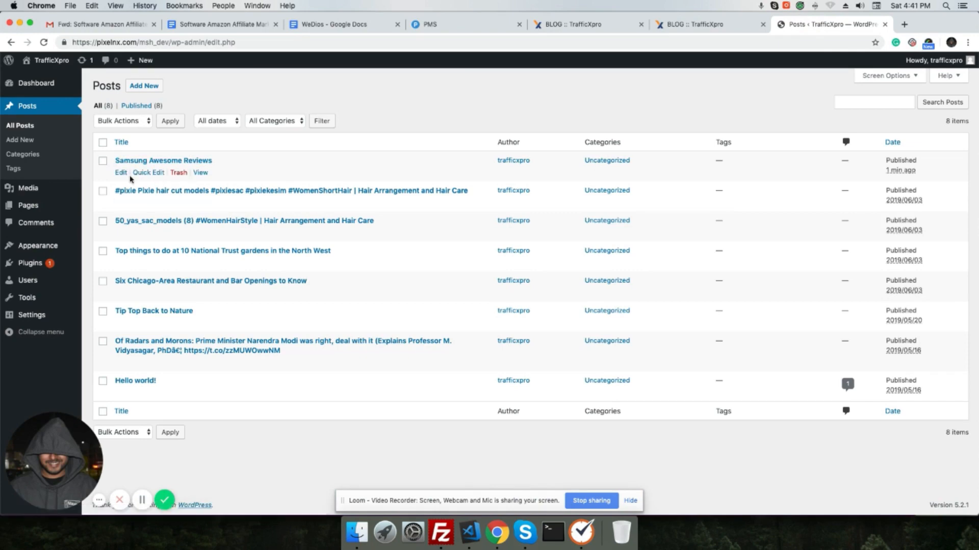
Step: View the published "Samsung Awesome Reviews" post and inspect its text, closing line and embedded video
super+click(208, 175)
click(866, 24)
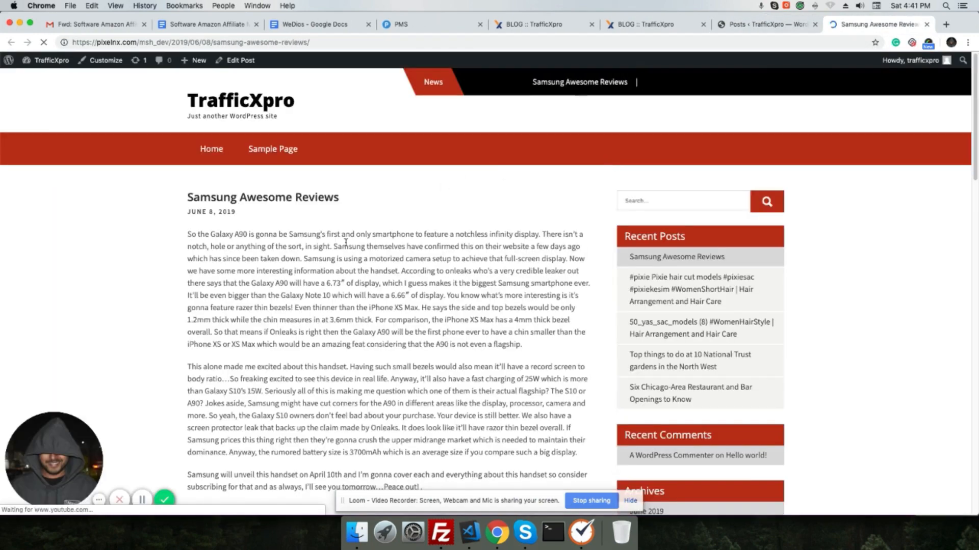
scroll(348, 241, down, 1)
scroll(348, 242, down, 3)
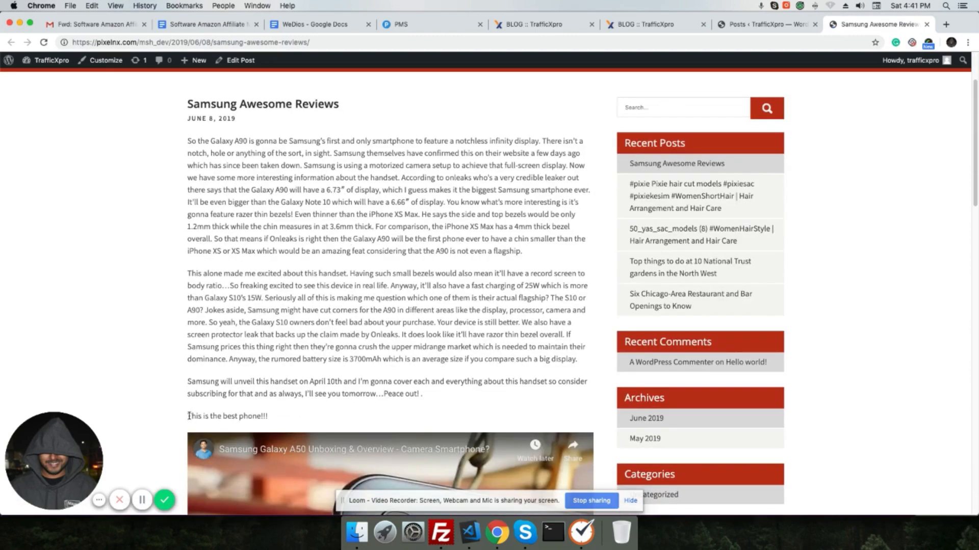
drag(189, 415, 288, 428)
scroll(357, 312, down, 5)
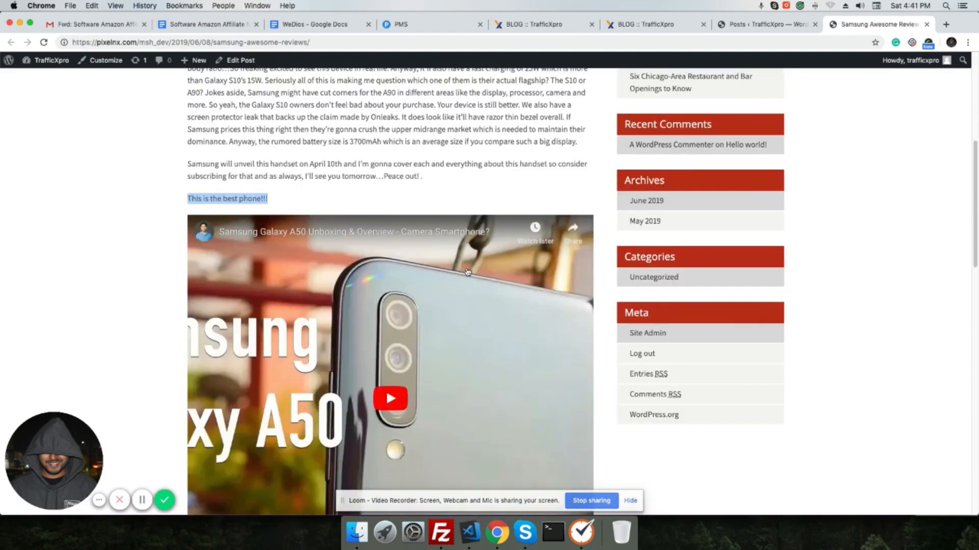
scroll(432, 272, down, 5)
Step: Inspect the affiliate products below the video and open the Samsung Galaxy A50 SM-A505G product link
scroll(357, 265, down, 5)
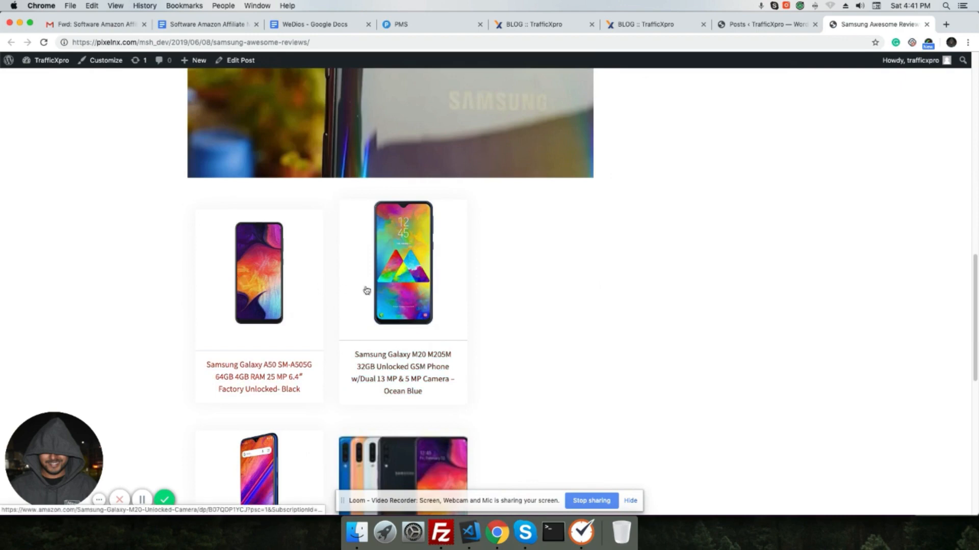
scroll(356, 280, down, 8)
scroll(394, 267, down, 3)
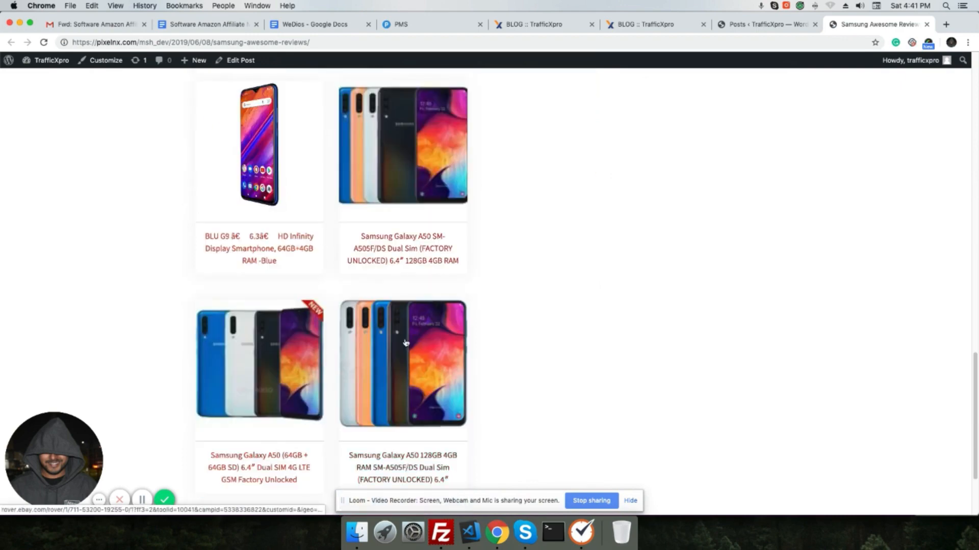
scroll(385, 339, down, 2)
scroll(323, 271, up, 10)
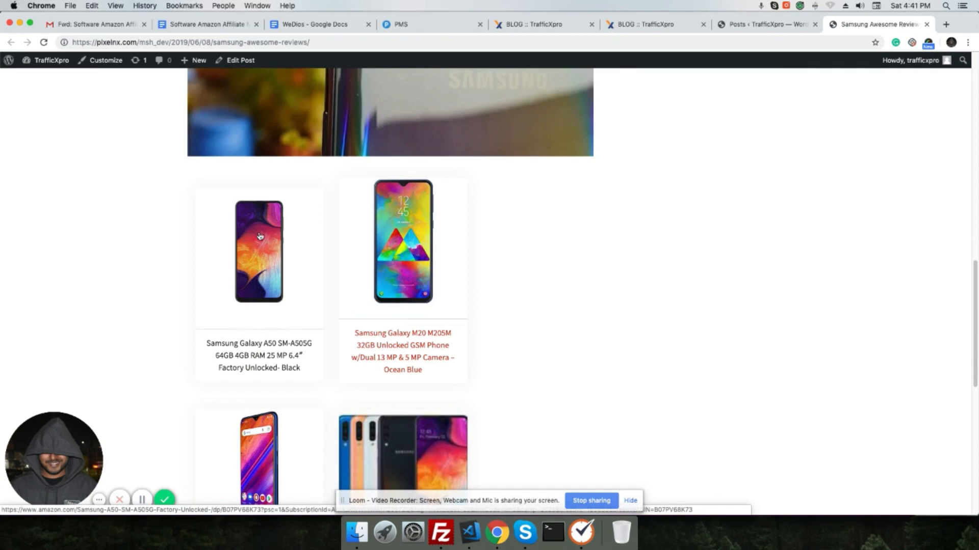
click(260, 237)
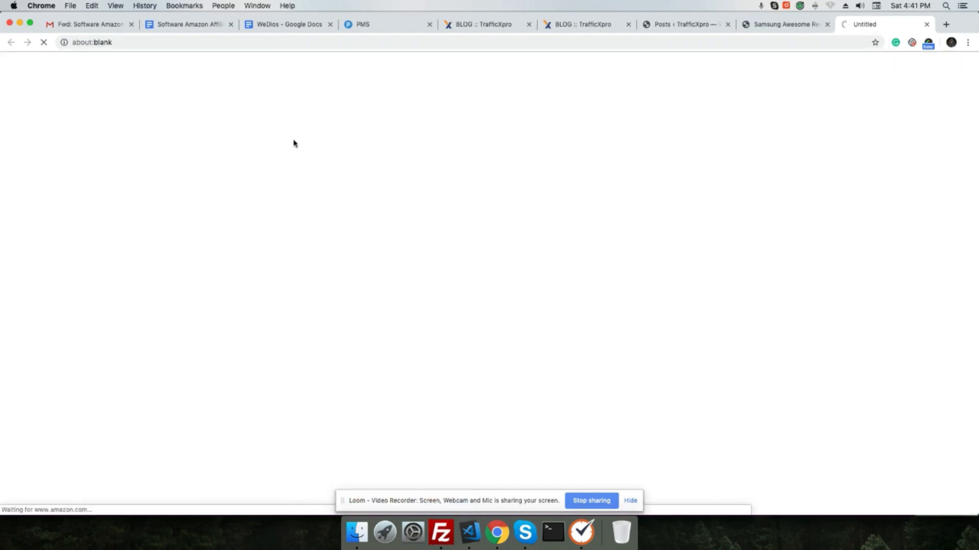